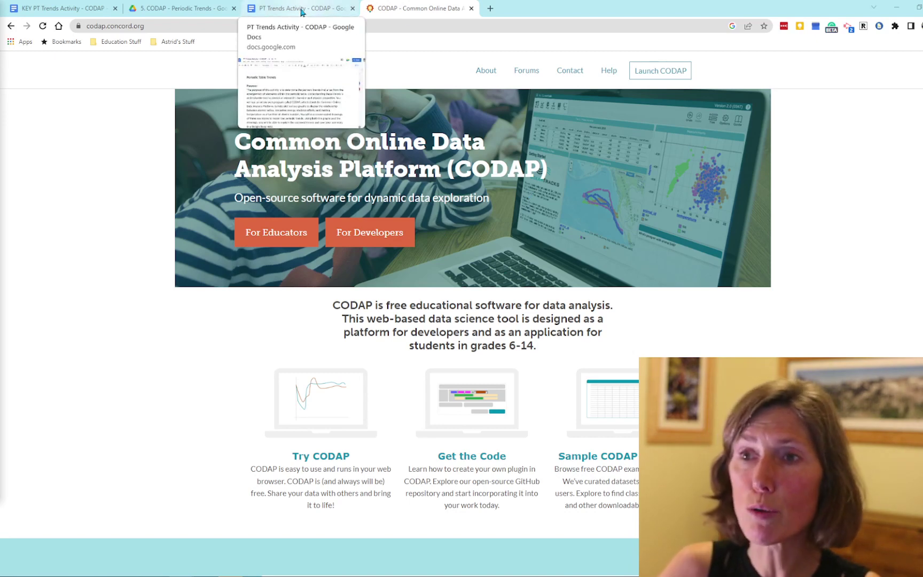
Step: Open the CODAP site from its link under Creating and Analyzing Graphs in the PT Trends Activity document
left_click(302, 12)
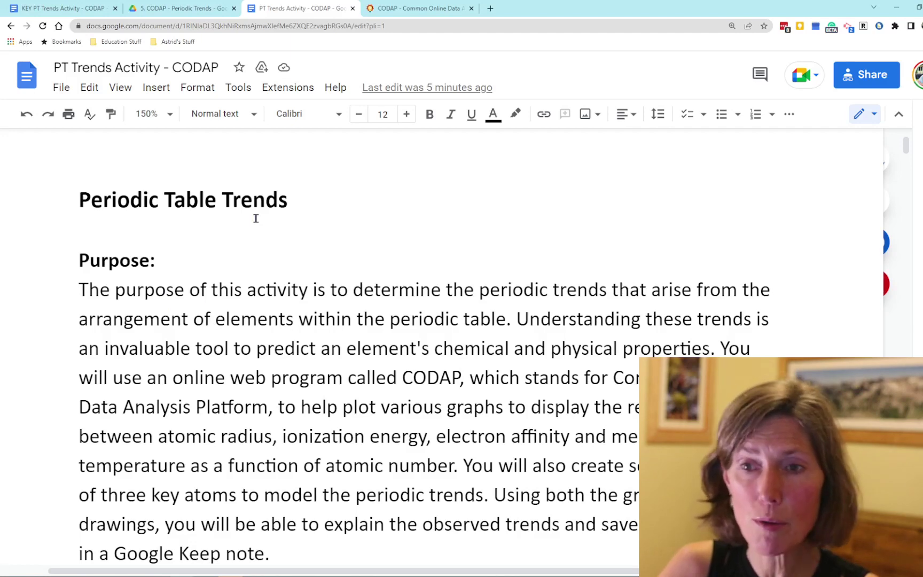
scroll(221, 327, "down", 2)
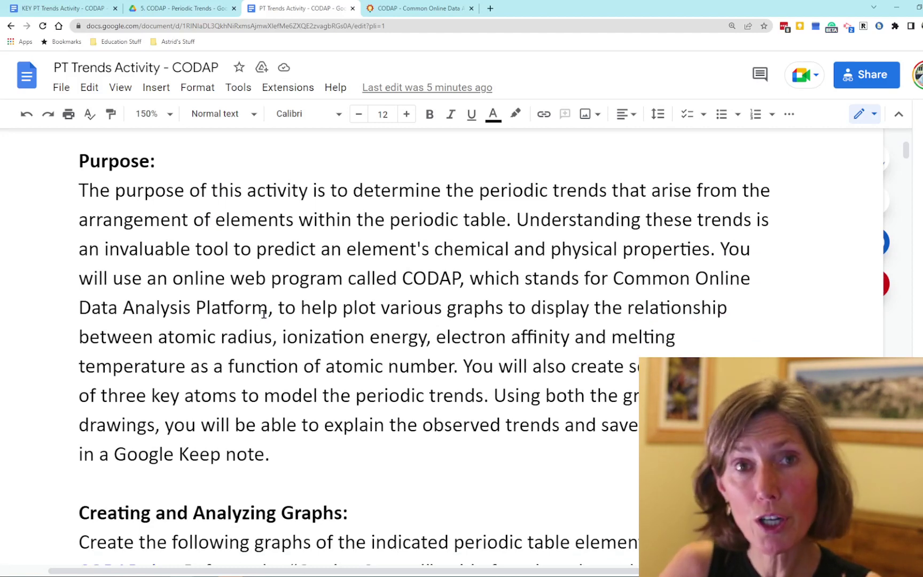
scroll(264, 314, "down", 2)
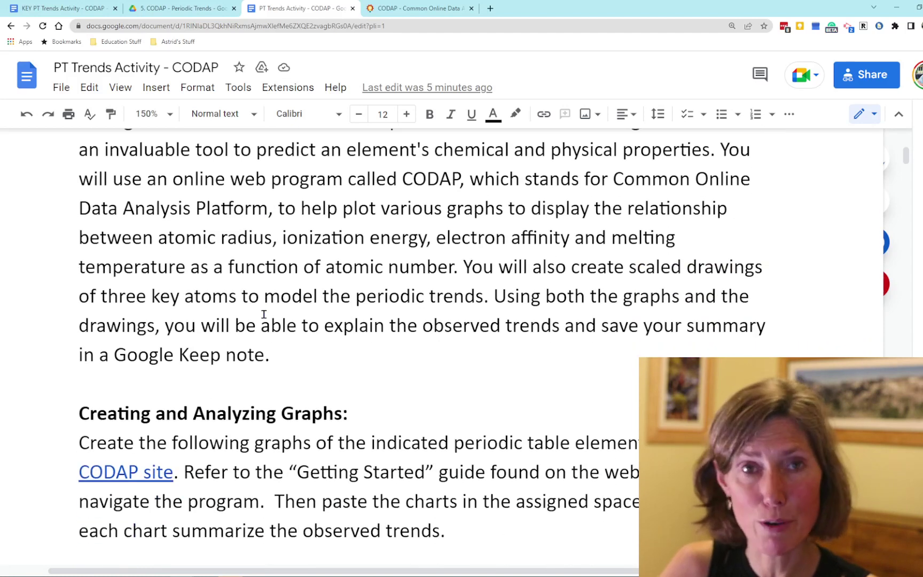
scroll(264, 314, "down", 2)
scroll(264, 314, "down", 2)
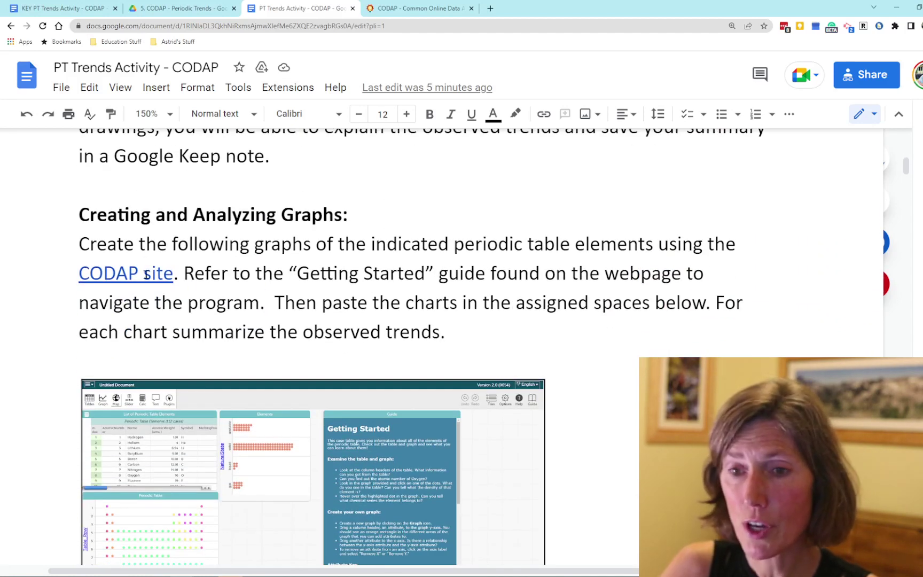
left_click(112, 274)
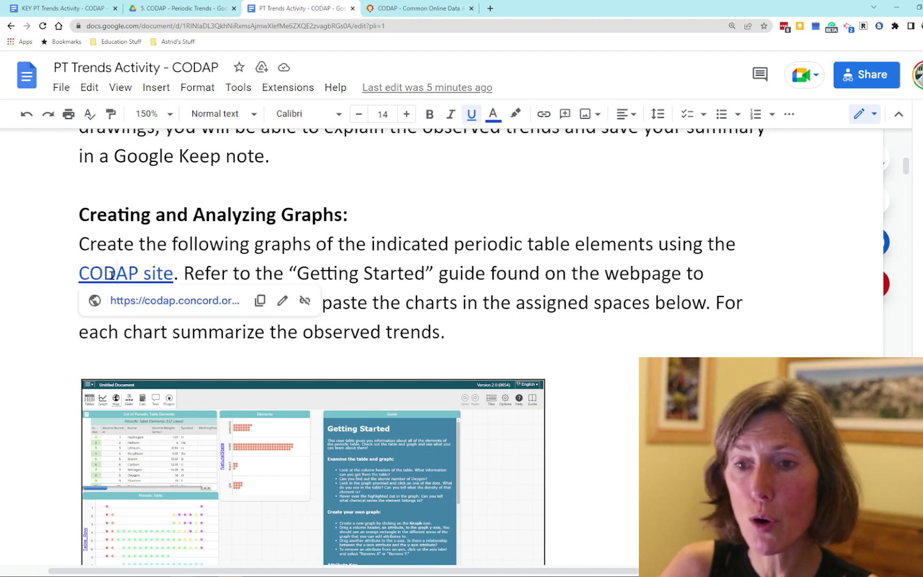
left_click(153, 302)
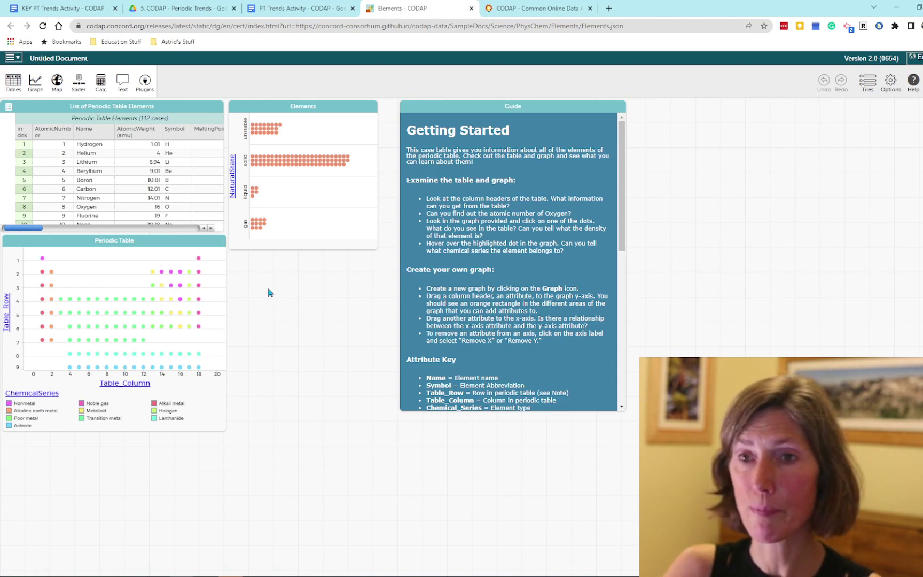
Step: View the saved file "1. Periodic Table Trends.codap" from Google Drive in CODAP, close it and return to the Elements document
left_click(16, 58)
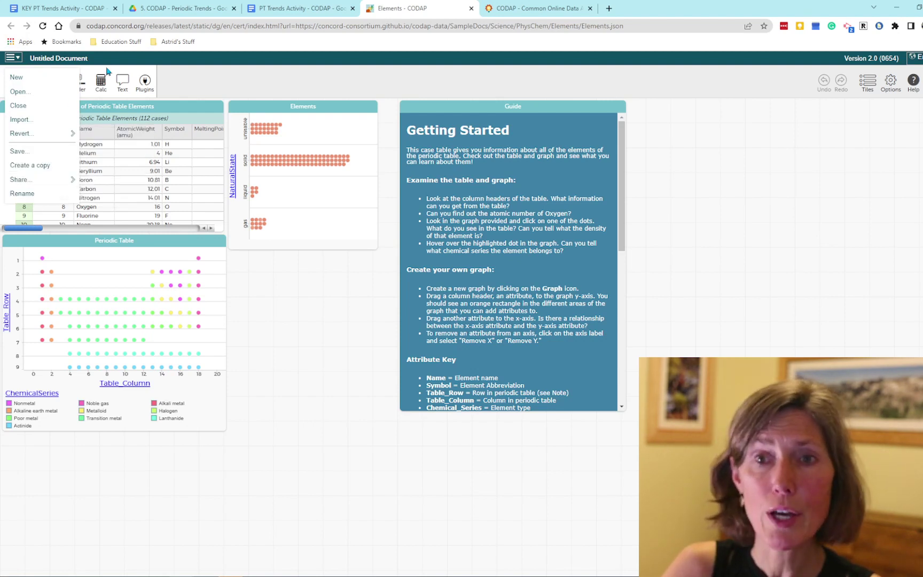
left_click(185, 11)
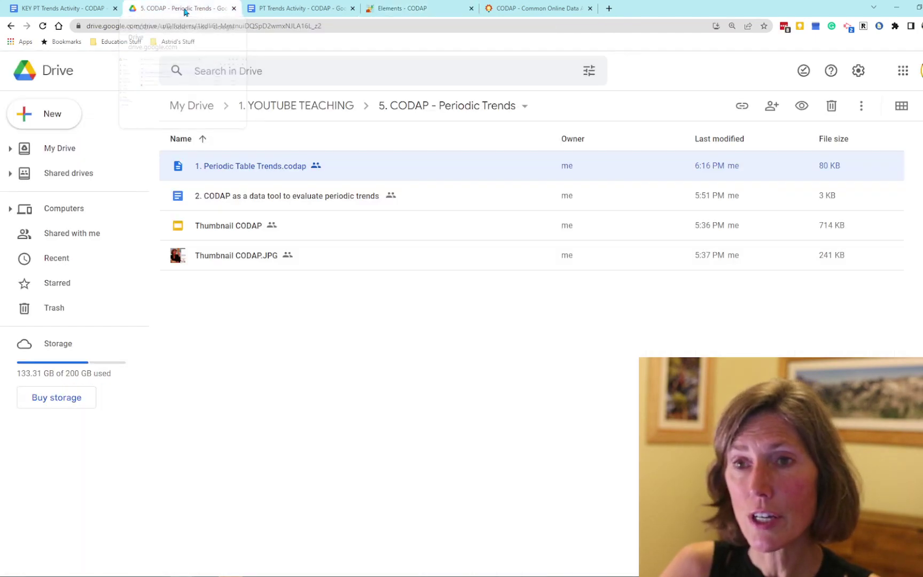
double_click(248, 168)
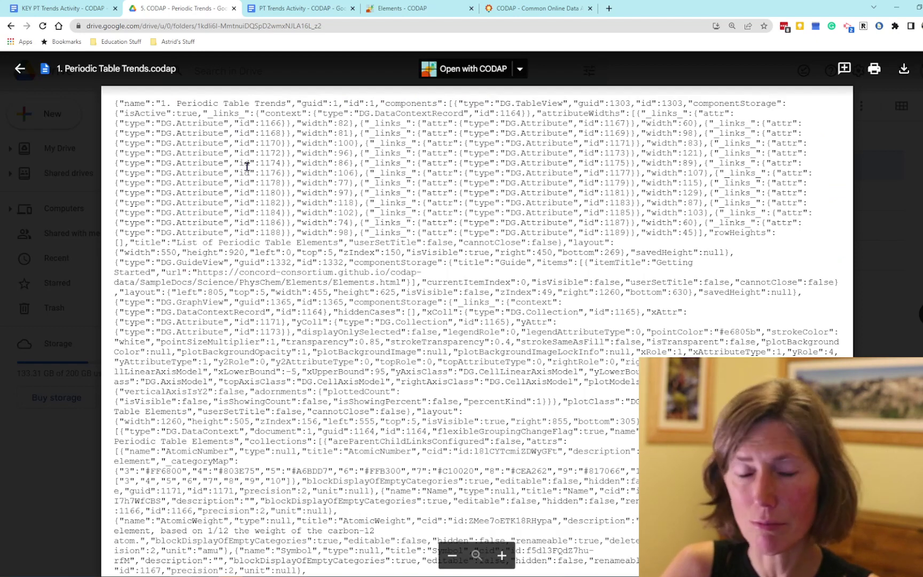
left_click(470, 70)
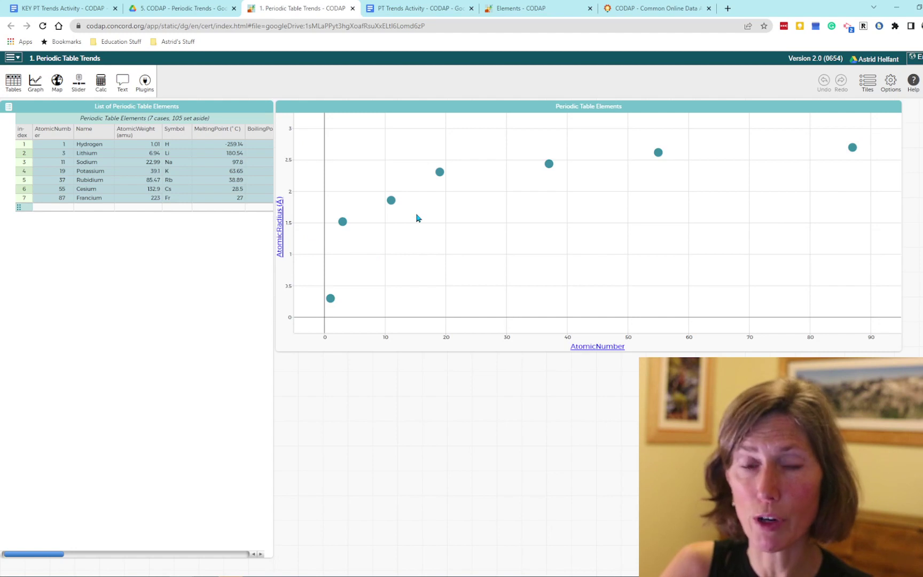
left_click(352, 9)
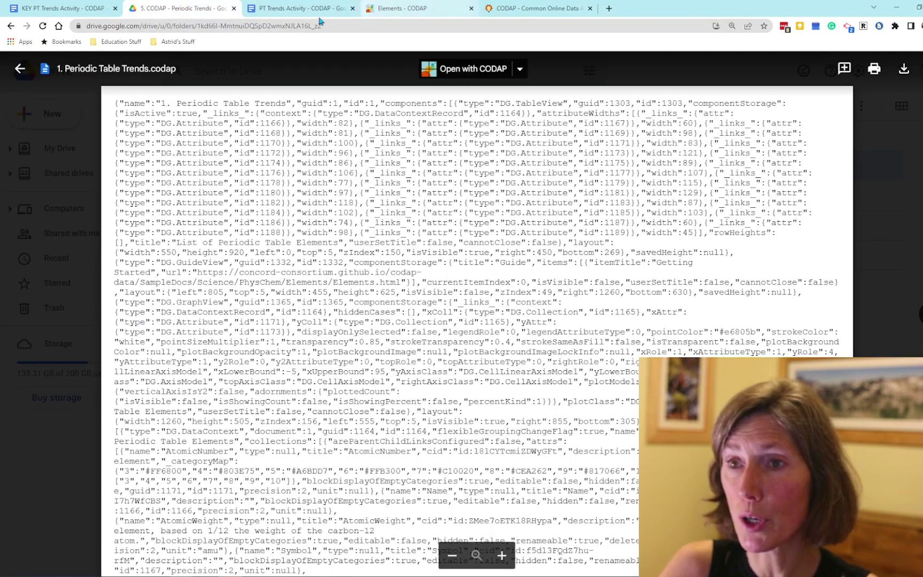
left_click(31, 70)
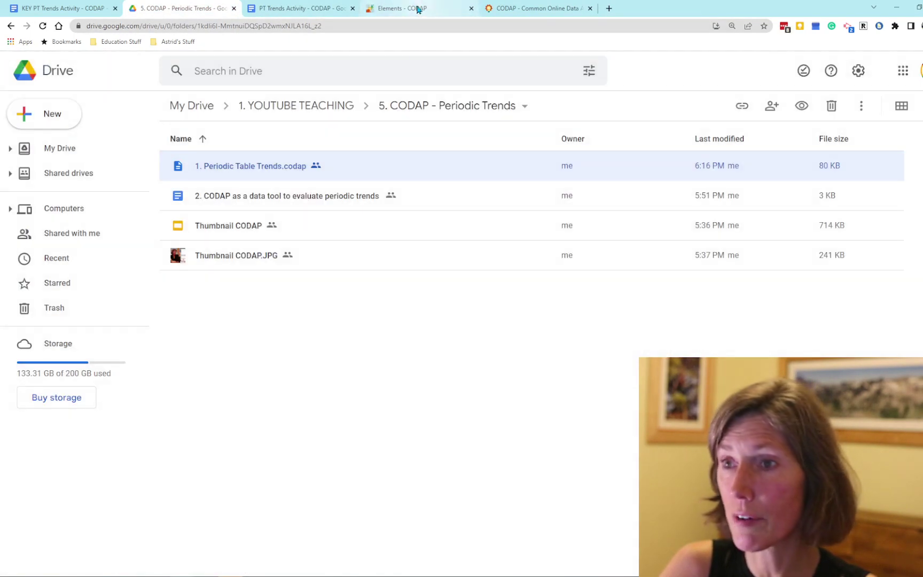
left_click(418, 10)
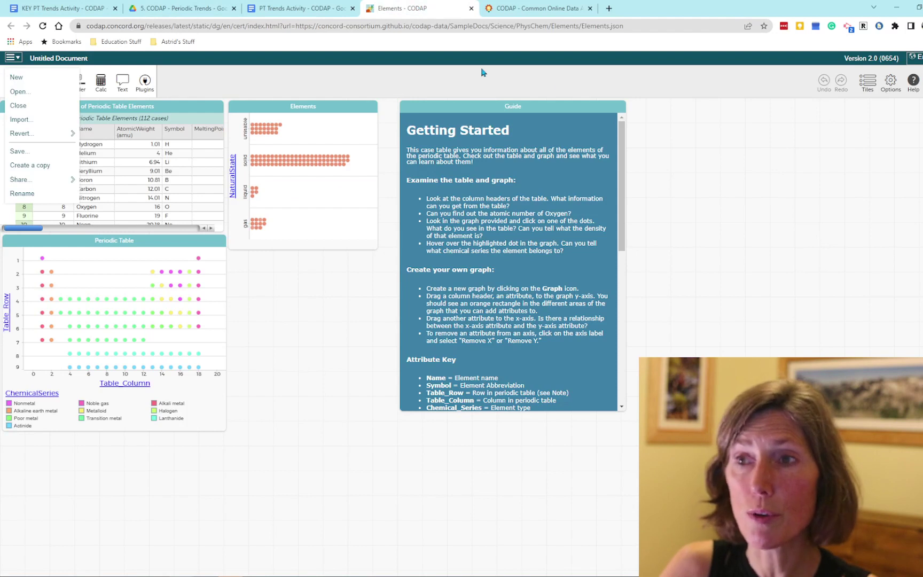
left_click(712, 193)
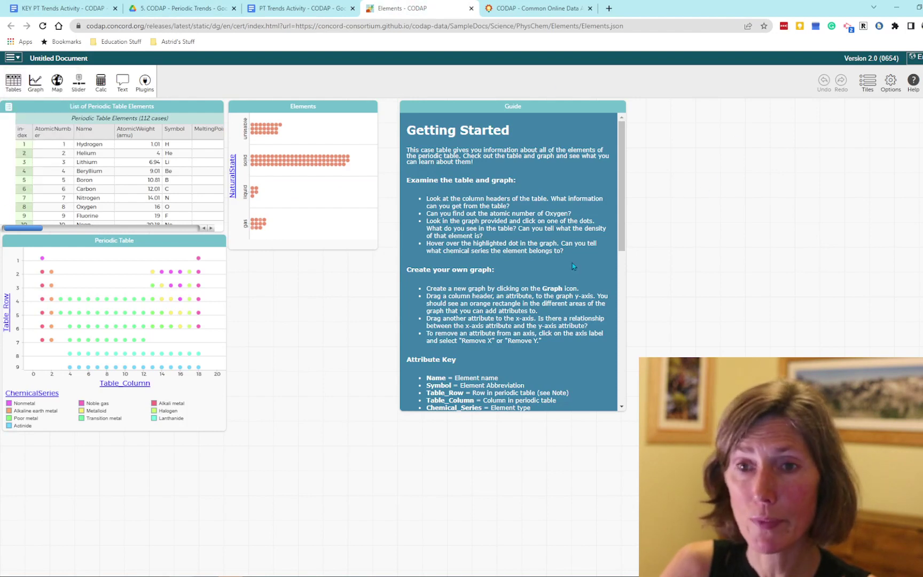
Step: Read the Graph 1a instructions on atomic radius across a period in the PT Trends Activity document
left_click(313, 8)
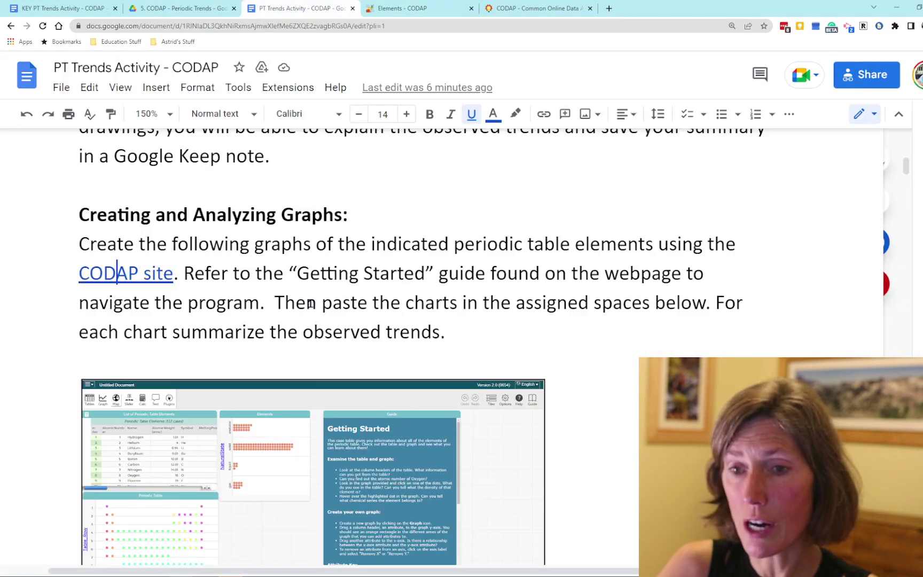
scroll(309, 301, "down", 7)
scroll(310, 303, "down", 2)
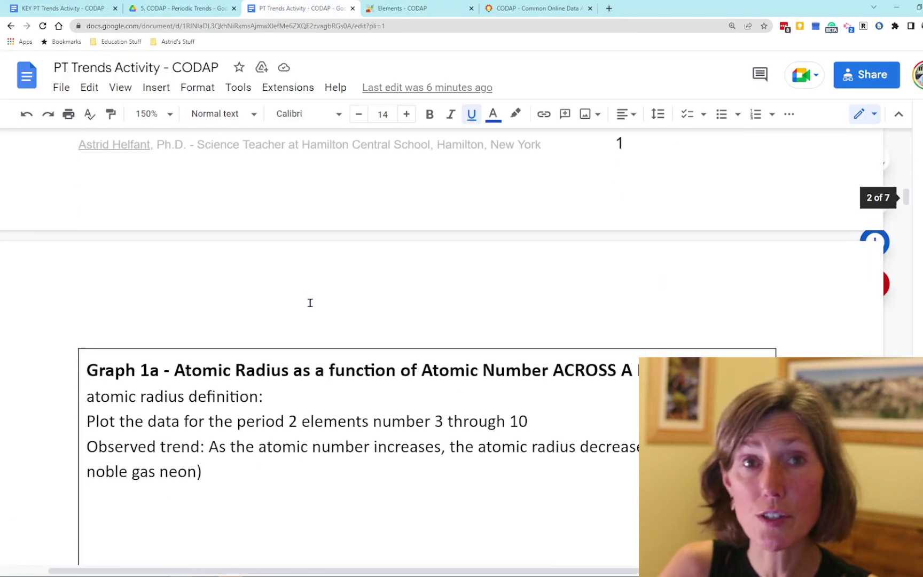
scroll(310, 303, "down", 2)
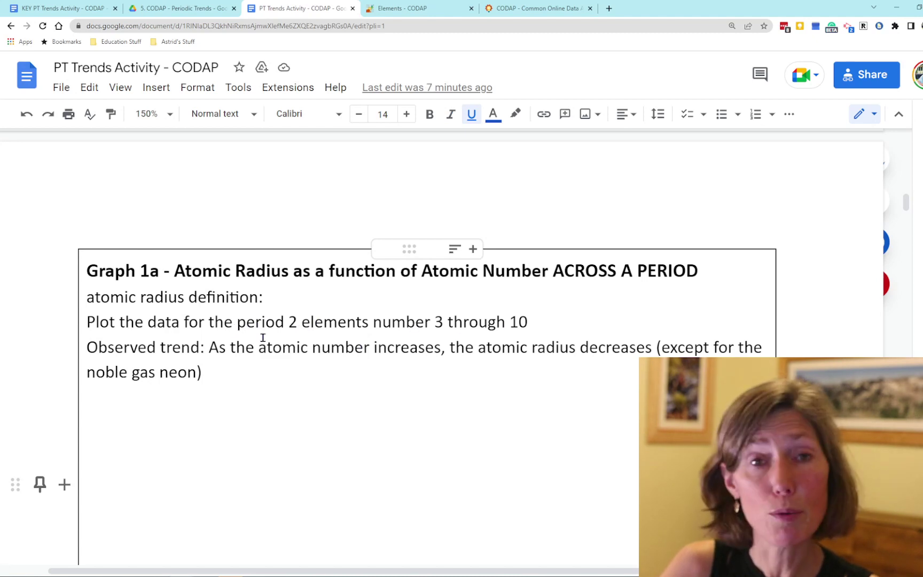
Step: Return to the Elements document in CODAP and close the Periodic Table graph, the Elements graph and the Guide
left_click(418, 6)
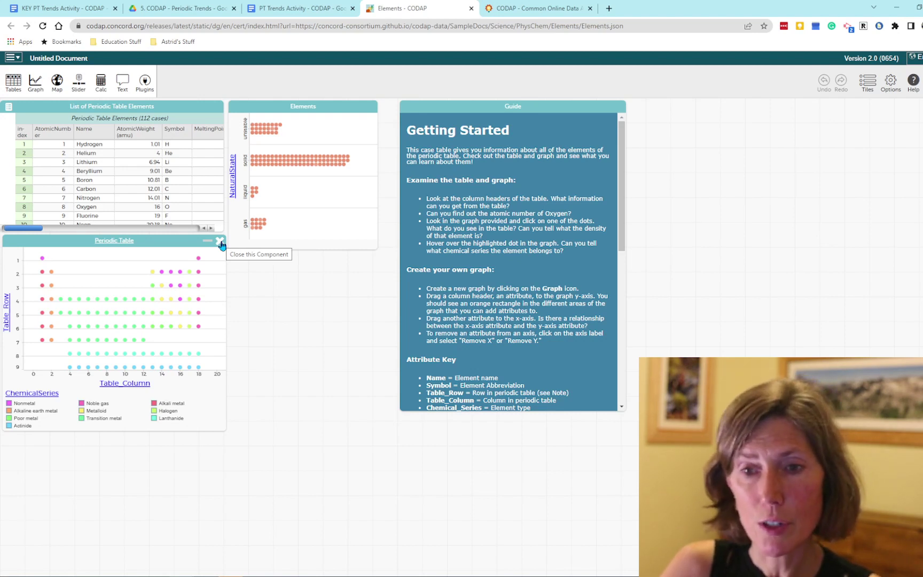
left_click(220, 242)
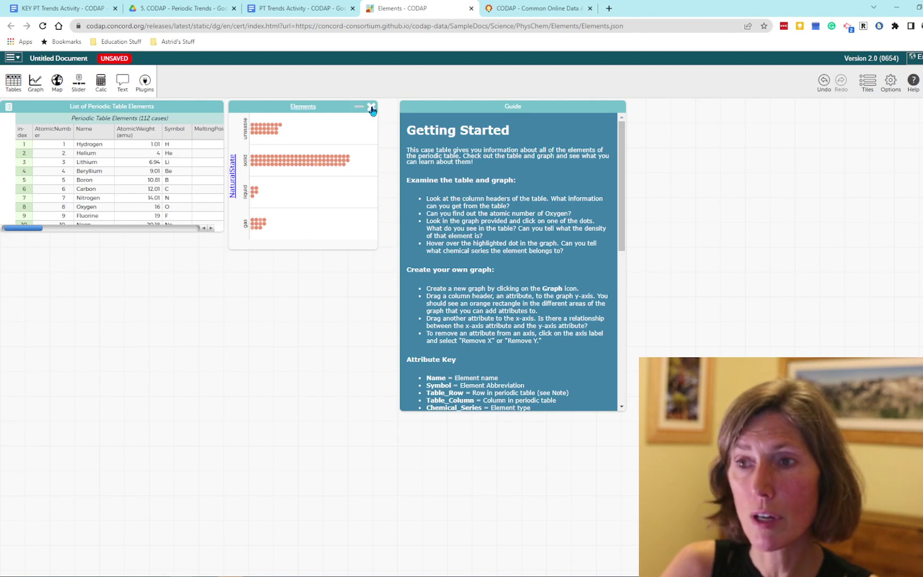
left_click(371, 108)
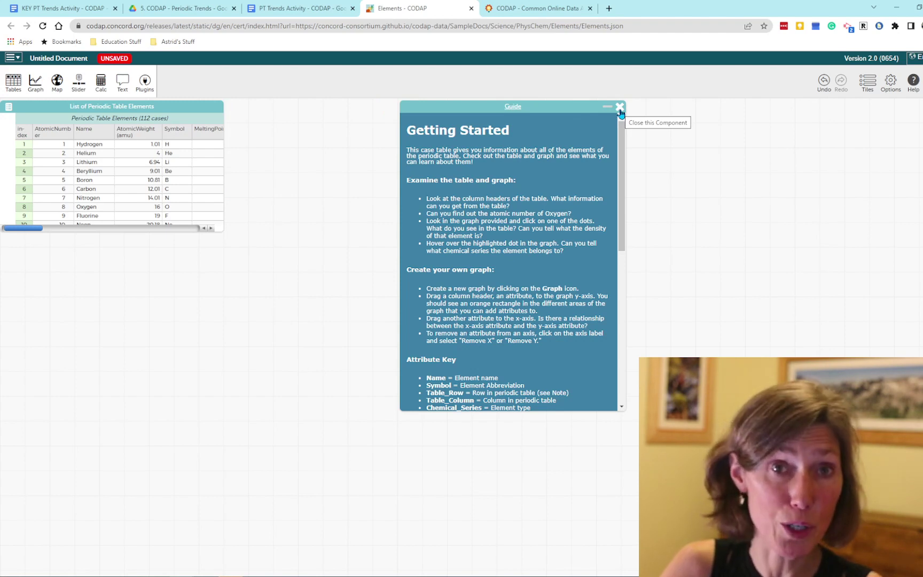
left_click(620, 108)
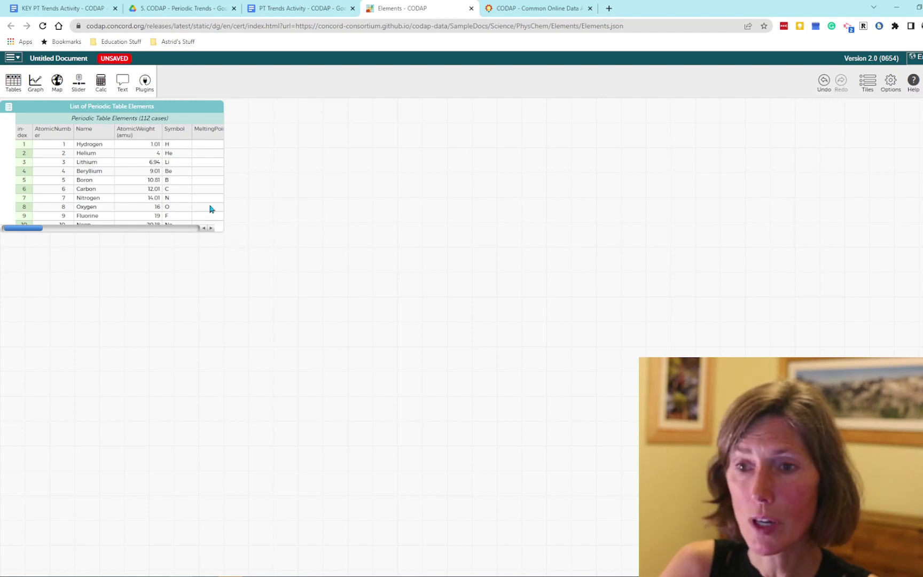
Step: Enlarge the elements table and set aside all cases except Lithium through Neon (atomic numbers 3 to 10)
left_click(92, 164)
left_click_drag(216, 225, 224, 282)
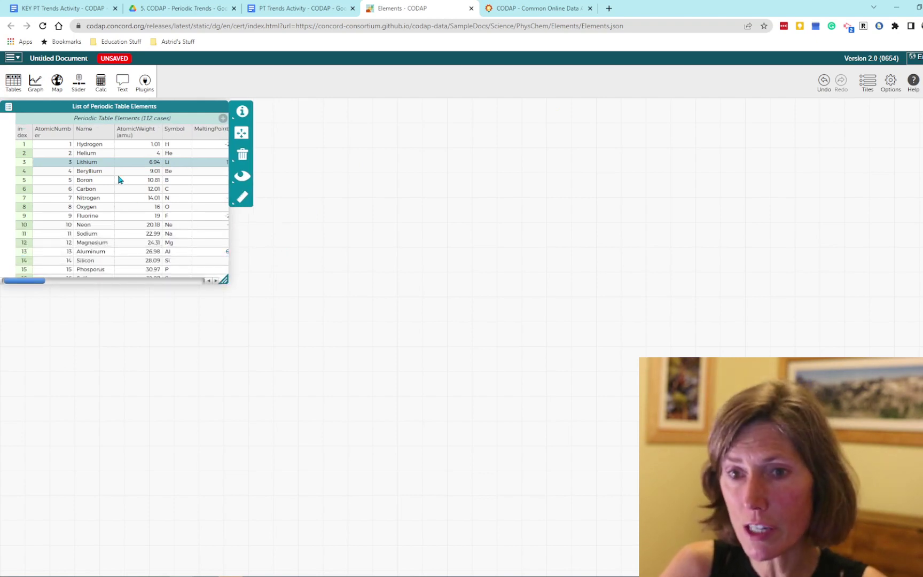
left_click(98, 226, "shift")
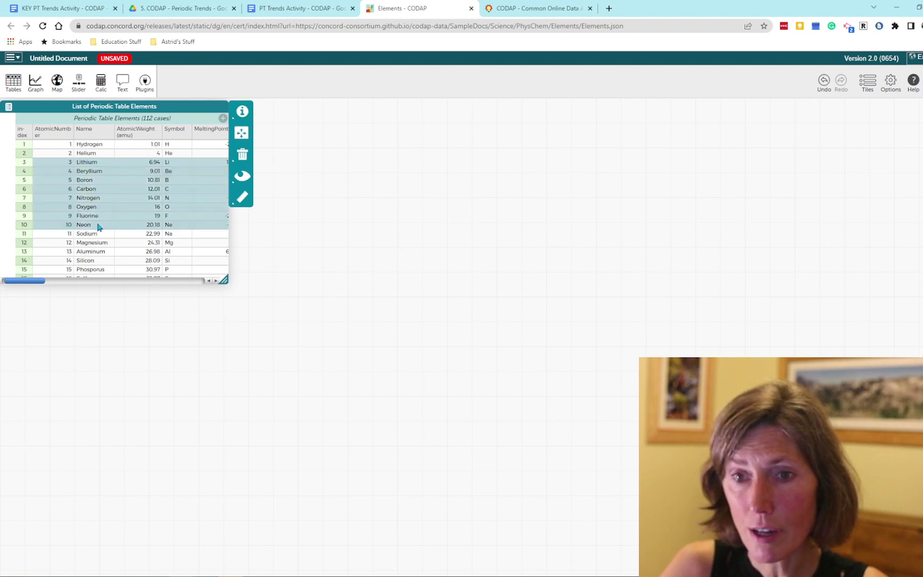
left_click(242, 179)
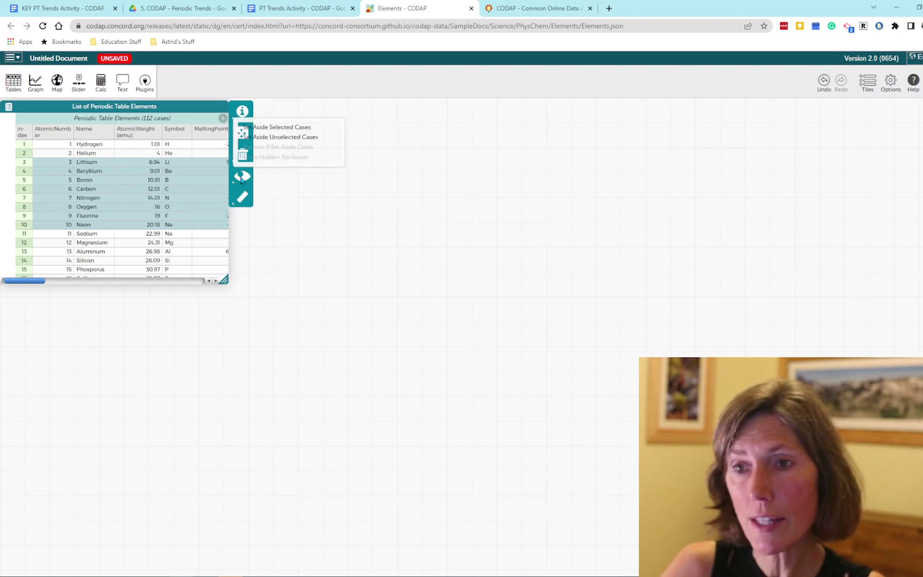
left_click(286, 141)
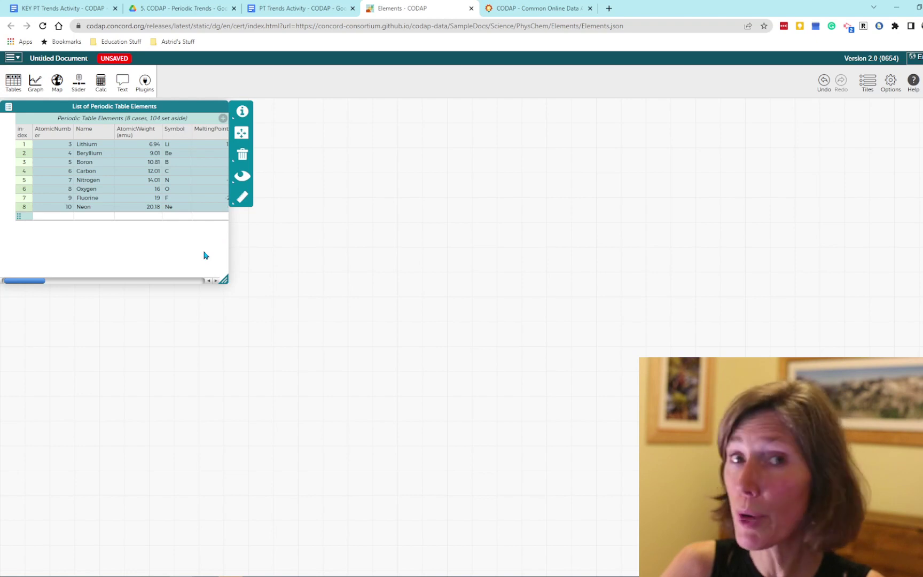
Step: Create an enlarged graph of the remaining elements with AtomicNumber on the x-axis and AtomicRadius on the y-axis
left_click(39, 84)
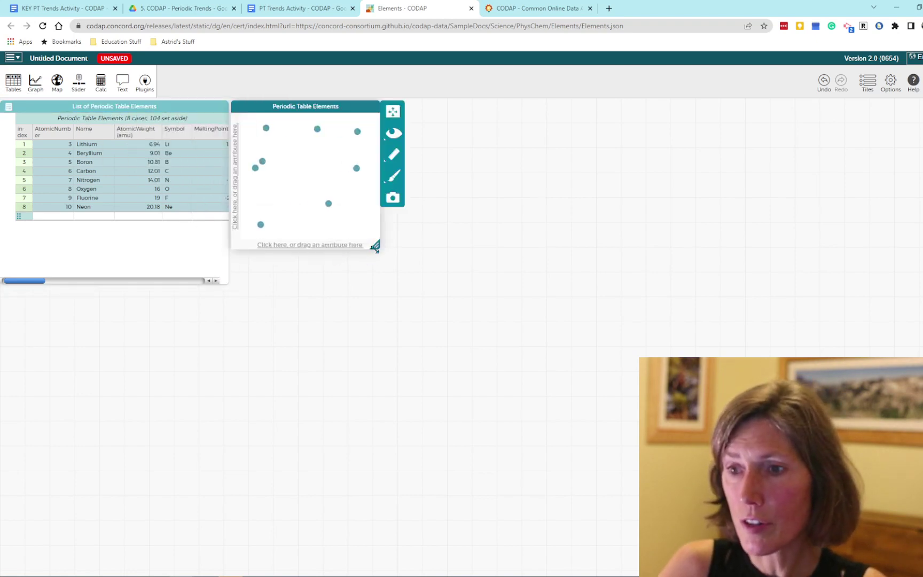
left_click_drag(376, 248, 889, 342)
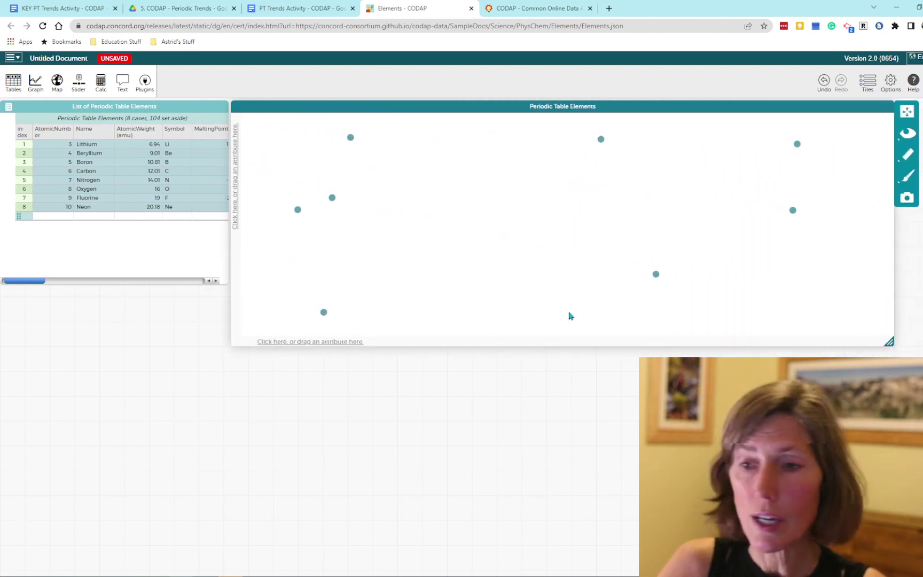
left_click(330, 342)
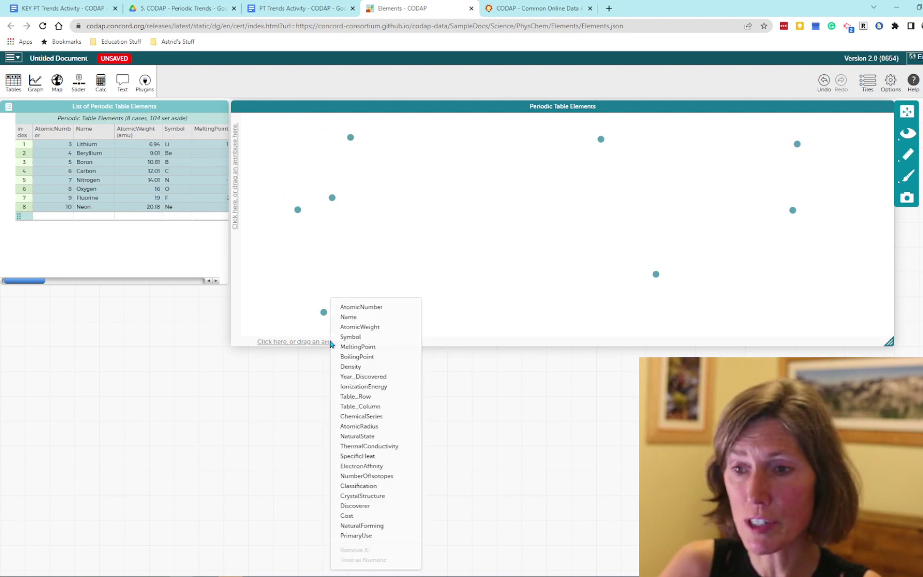
left_click(362, 307)
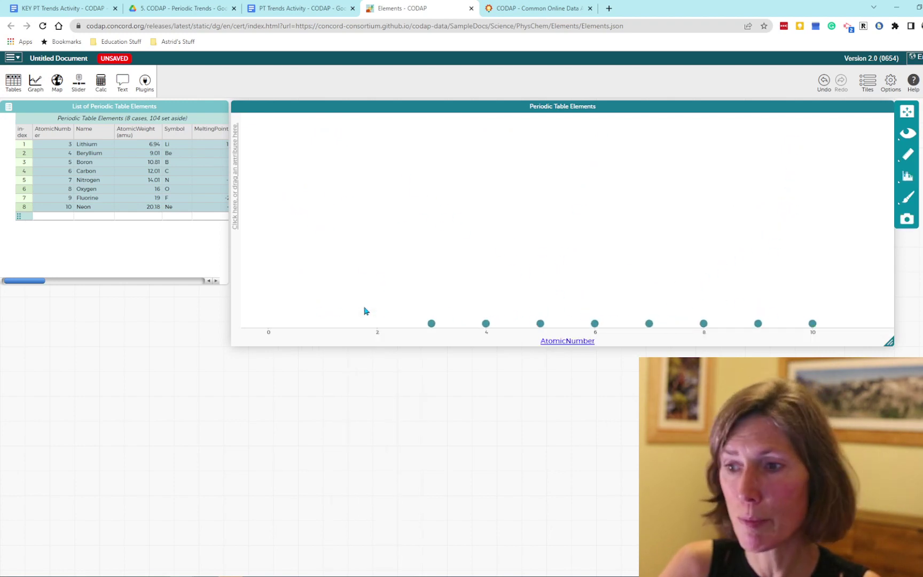
left_click(238, 200)
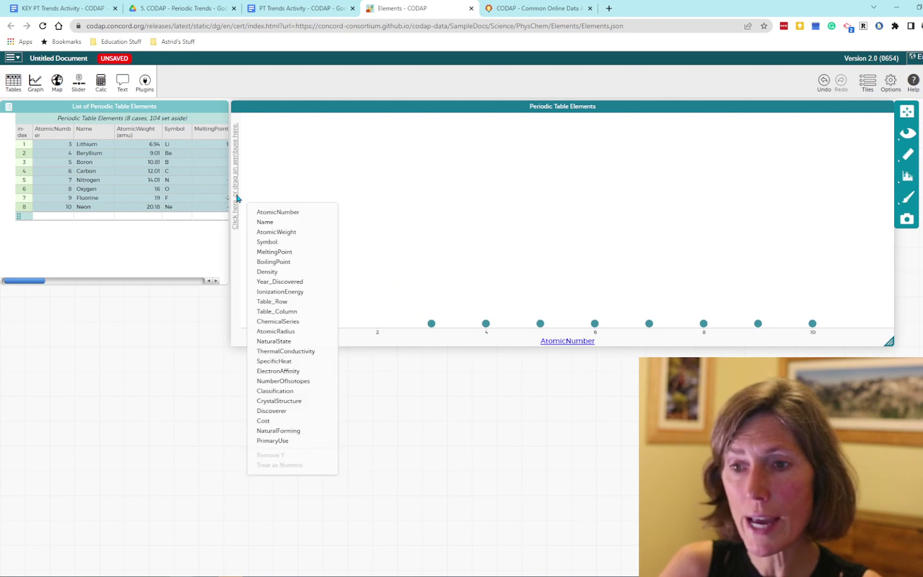
left_click(276, 331)
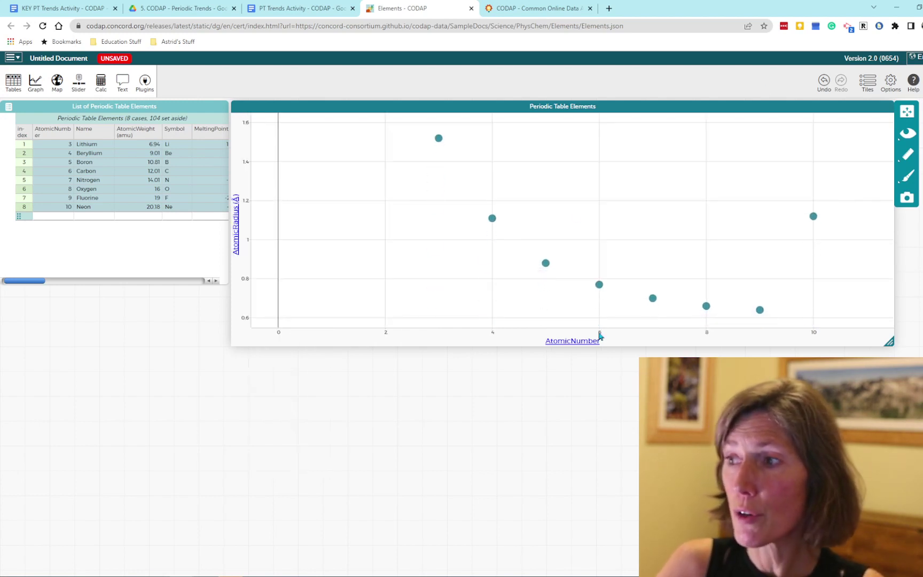
Step: Capture the whole atomic radius graph as a screenshot with the Snipping Tool and minimize the capture window
left_click(906, 202)
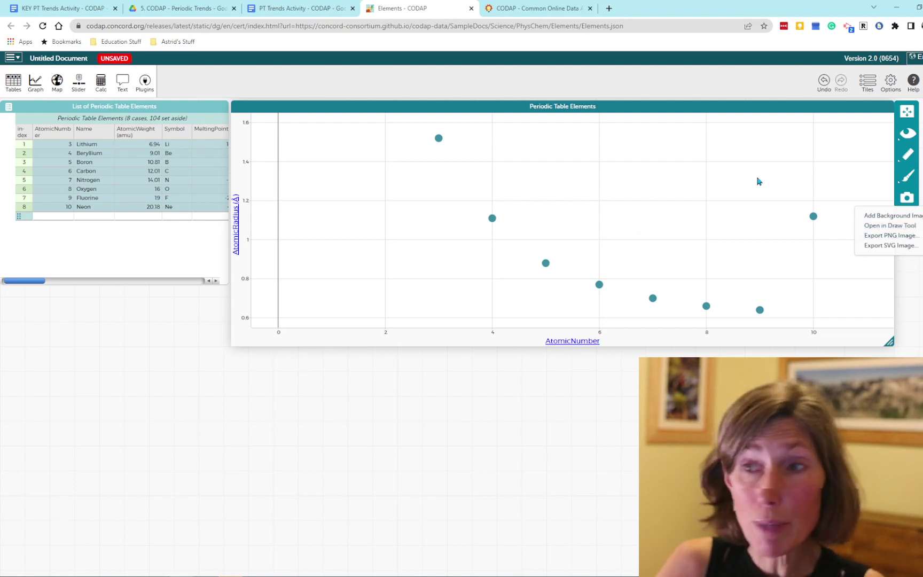
left_click(805, 182)
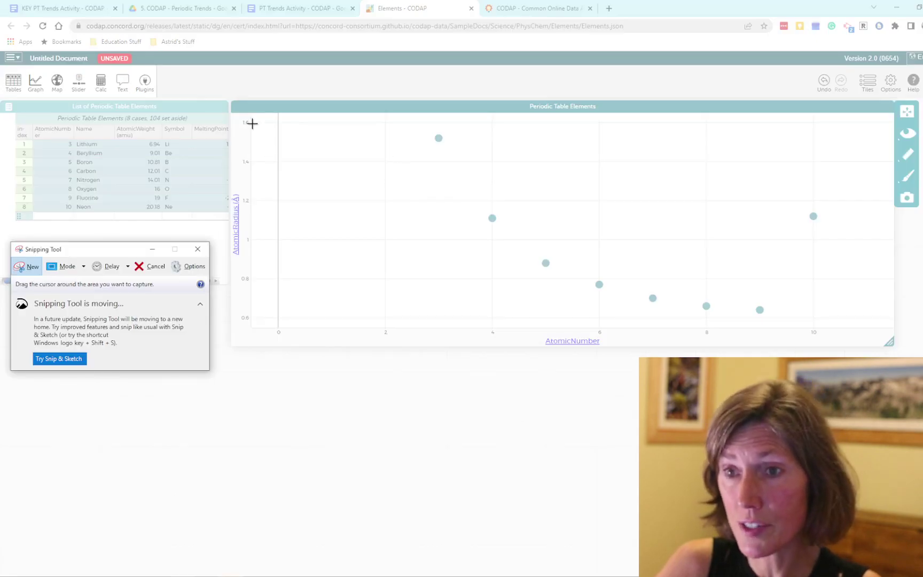
left_click_drag(230, 99, 896, 348)
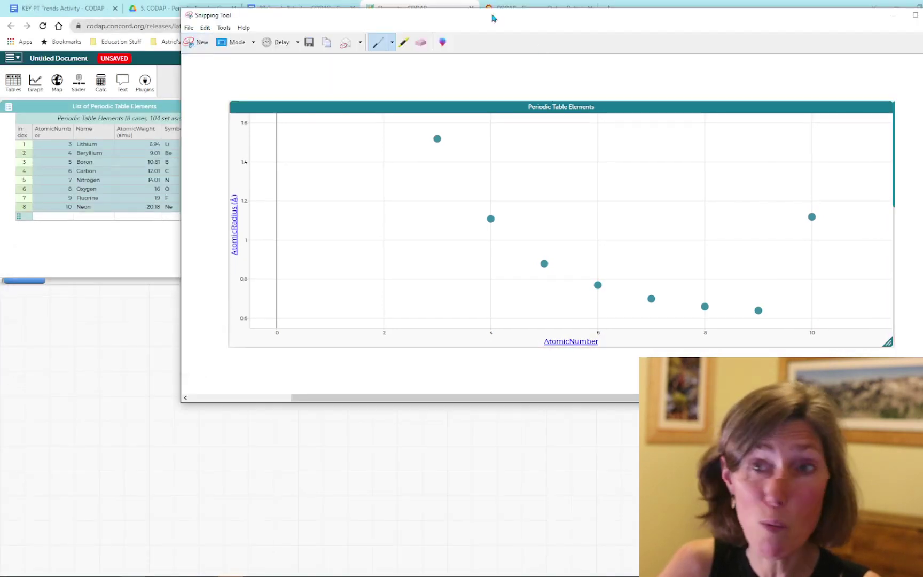
left_click(893, 18)
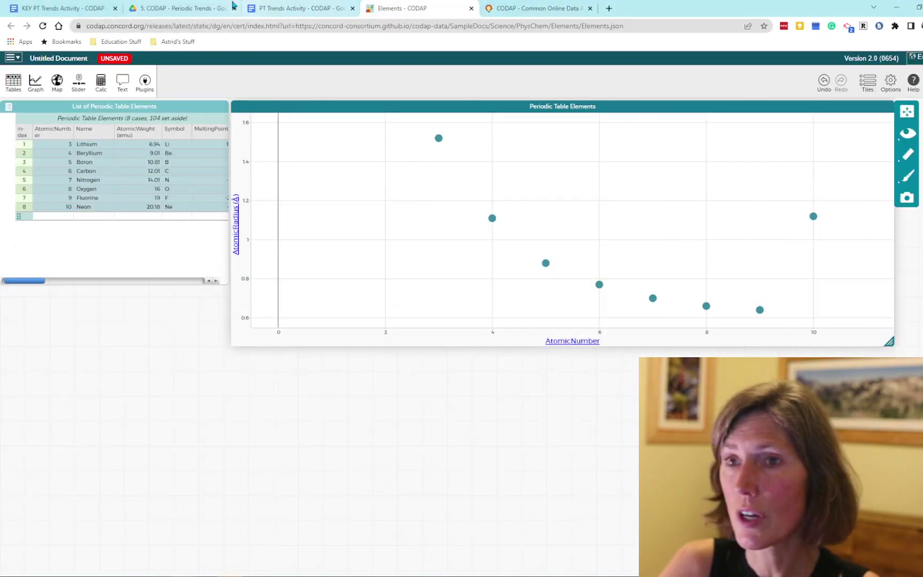
Step: Switch to the PT Trends Activity document to work on the Graph 1a section
left_click(291, 8)
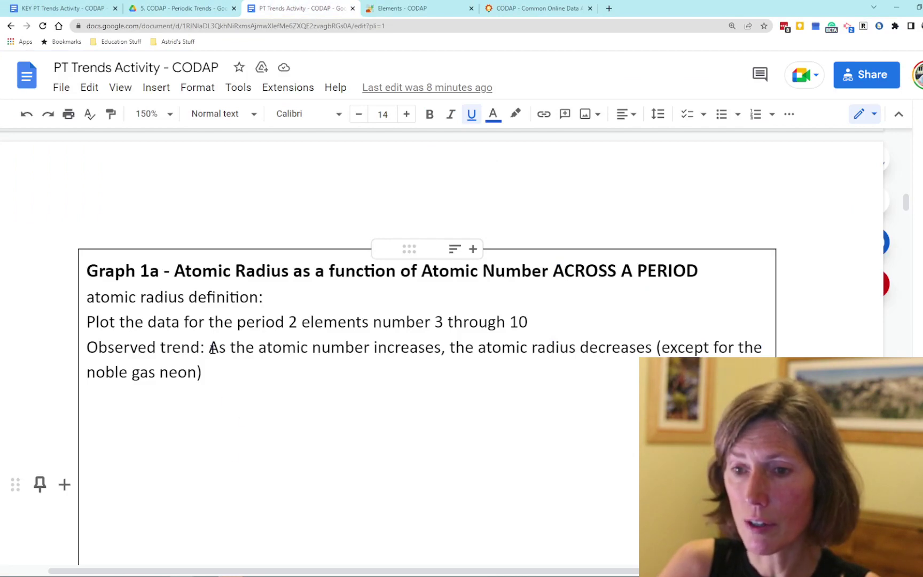
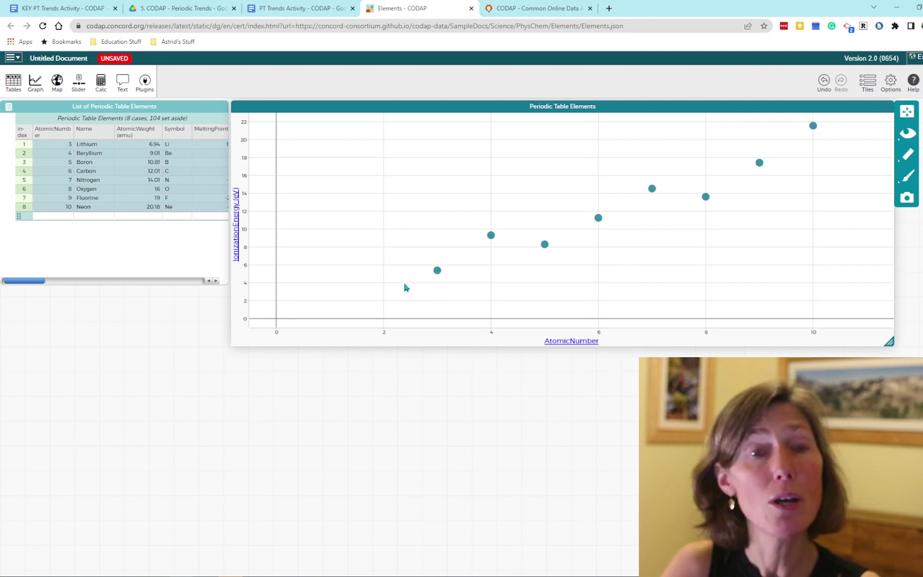
Step: Capture the whole CODAP graph of IonizationEnergy versus AtomicNumber with the Snipping Tool and minimize the capture window
key("alt+Tab")
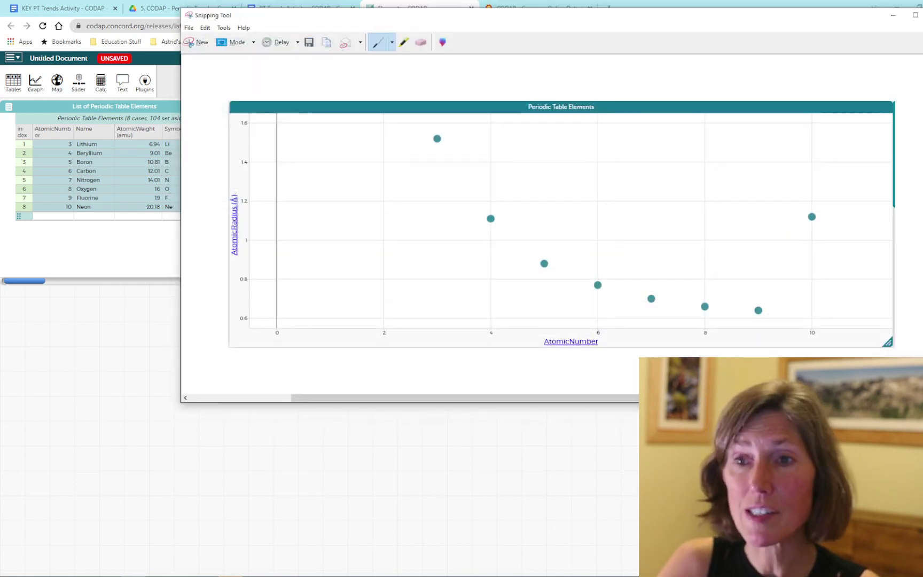
left_click(196, 42)
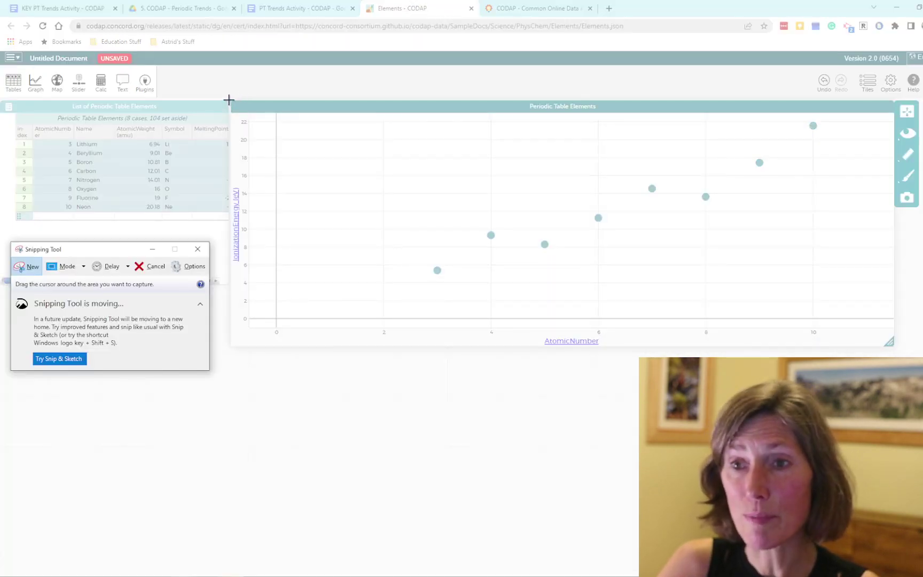
left_click_drag(229, 100, 896, 348)
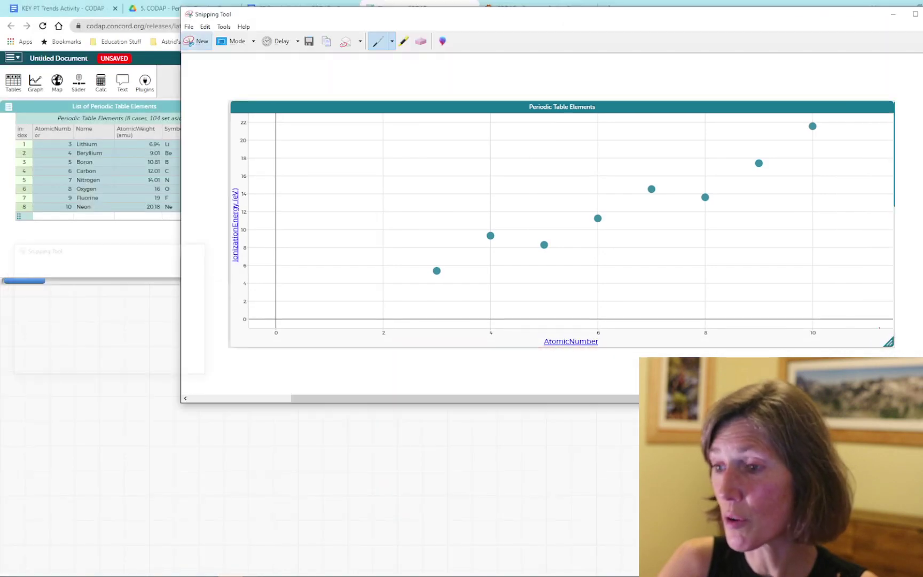
left_click(896, 15)
Step: Review the Graph 3a instructions in the PT Trends Activity document and plot ElectronAffinity on the y-axis of the CODAP graph
left_click(299, 9)
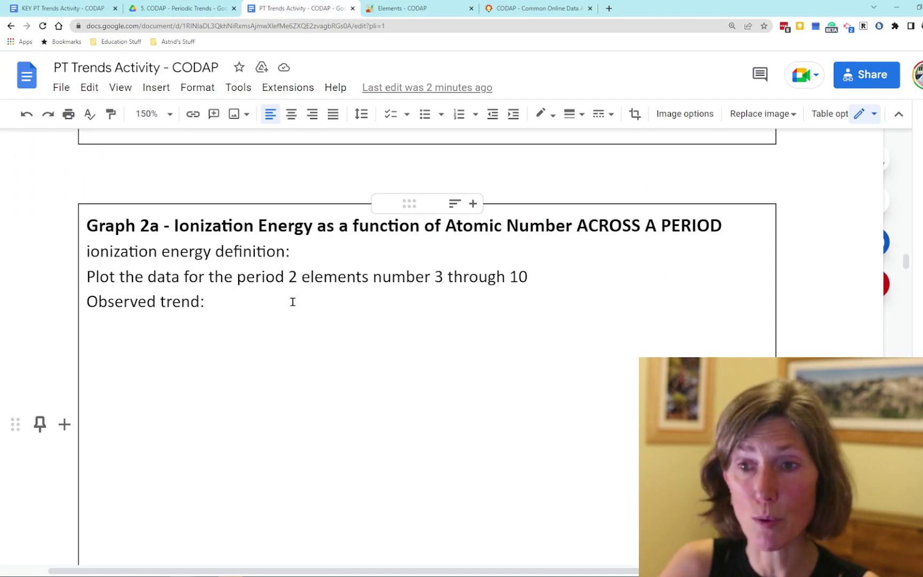
scroll(292, 302, "down", 15)
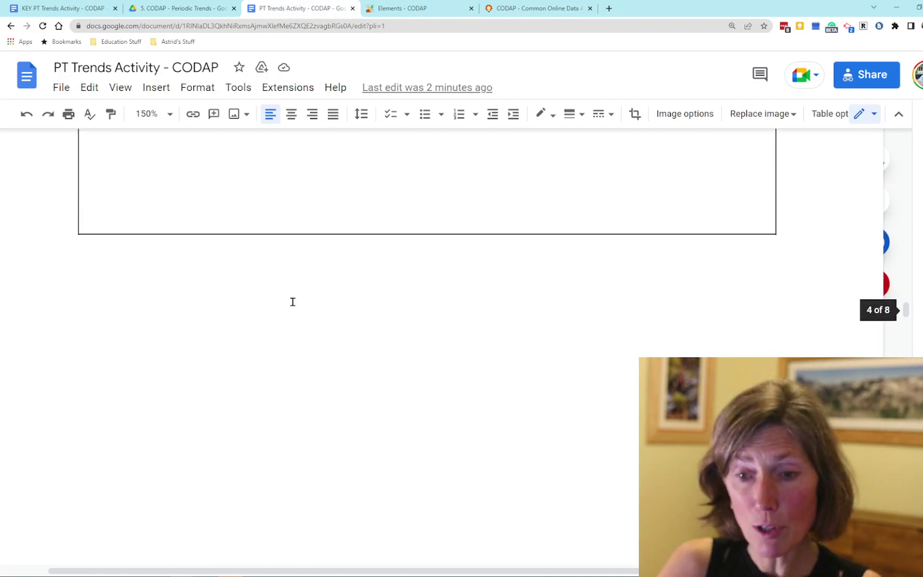
scroll(293, 302, "down", 12)
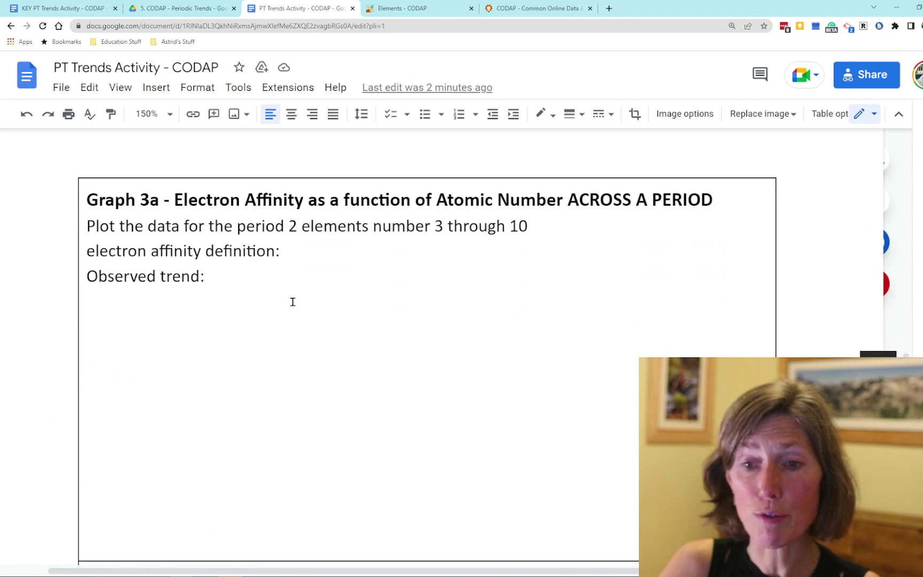
left_click(413, 12)
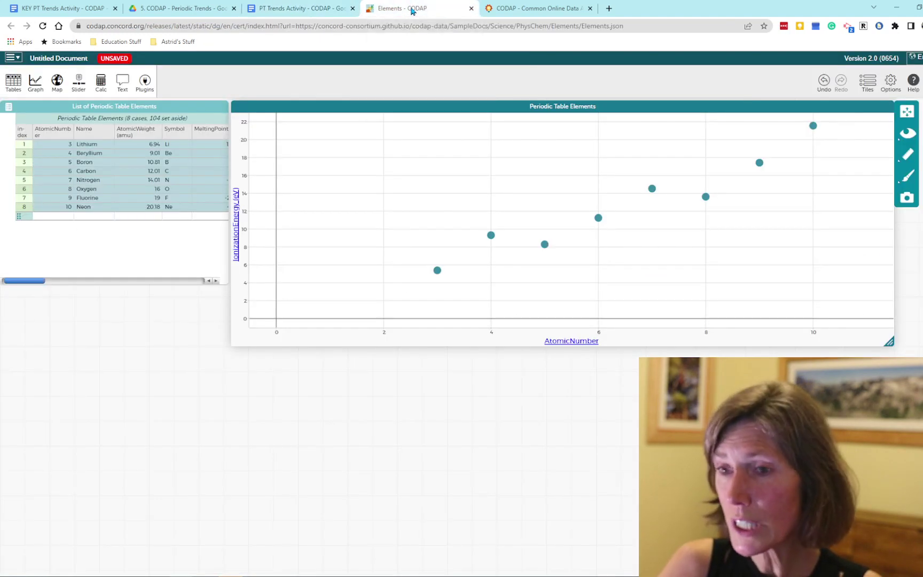
left_click(239, 223)
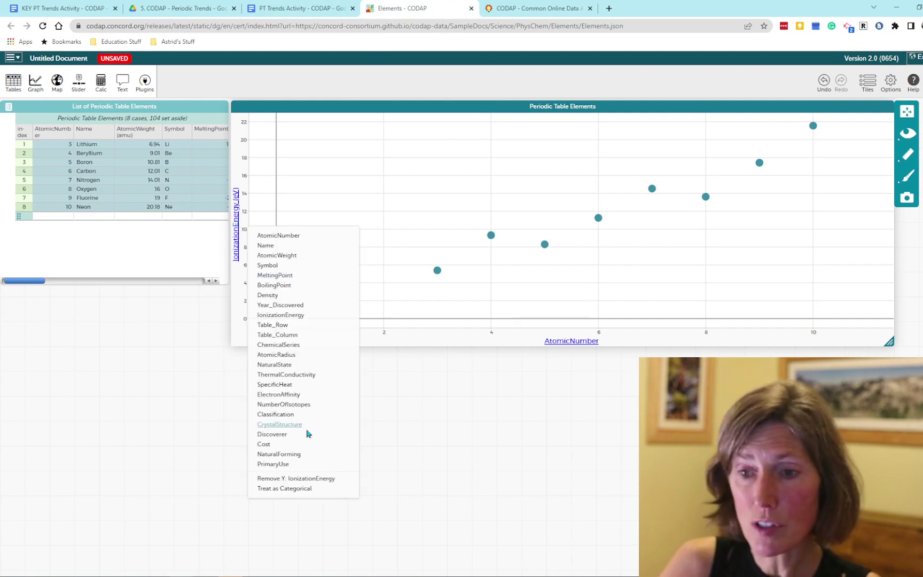
left_click(289, 396)
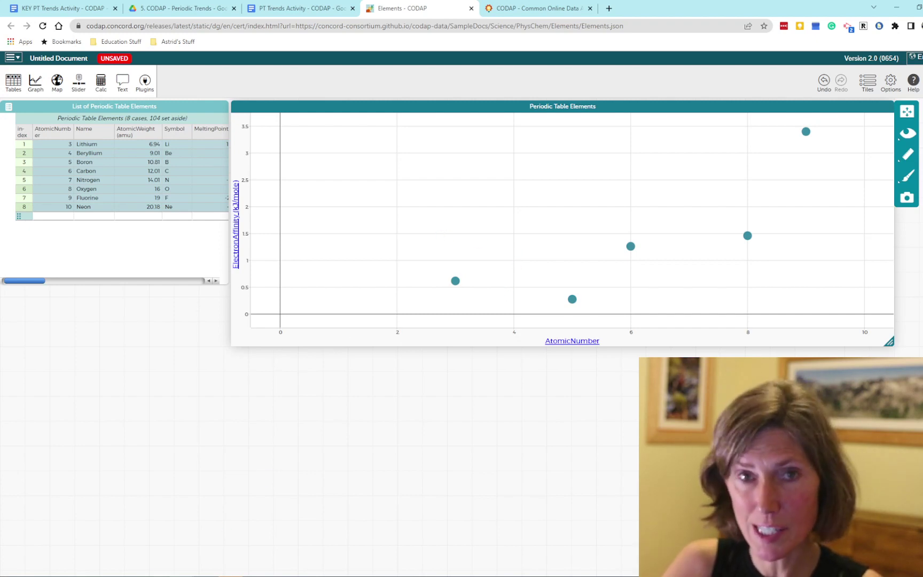
Step: Review the Graph 4a instructions in the activity document, plot MeltingPoint on the y-axis in CODAP, and inspect the individual points
left_click(303, 10)
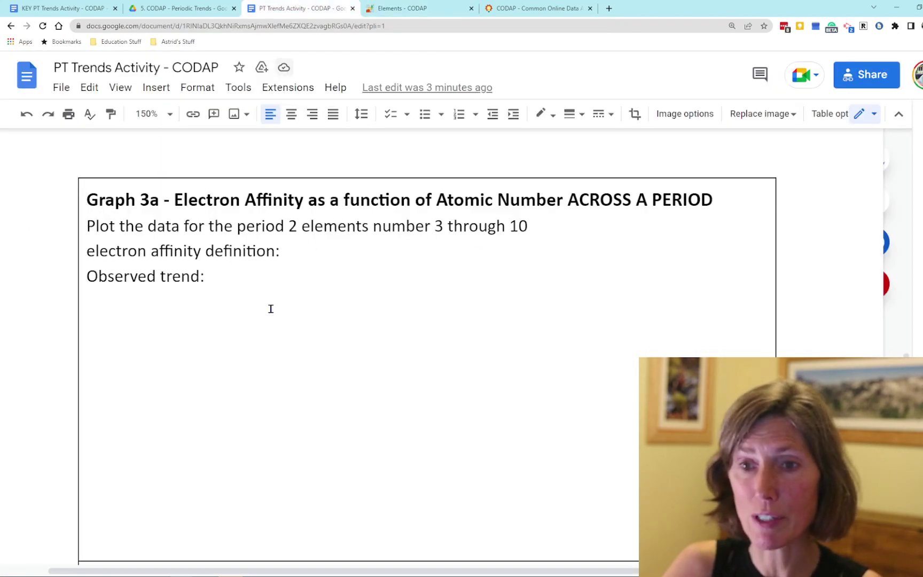
scroll(285, 321, "down", 10)
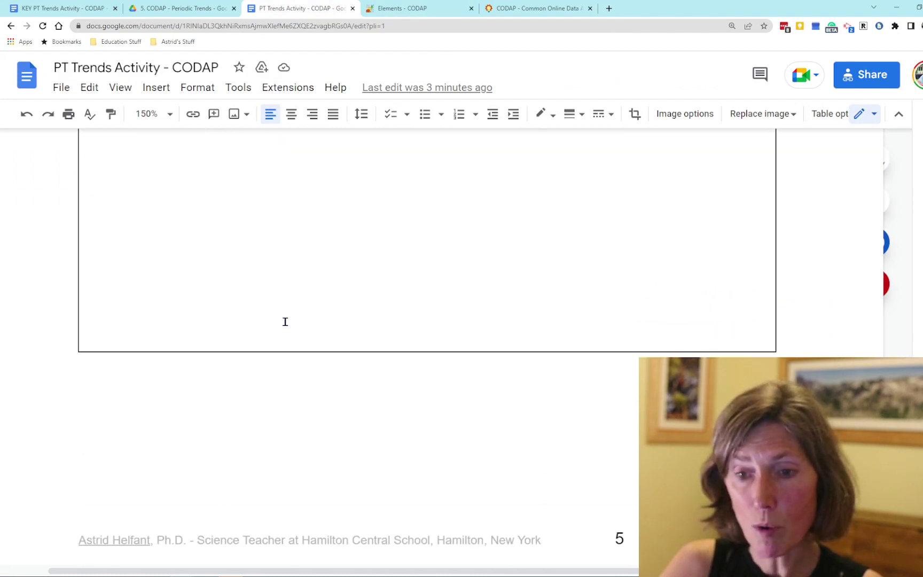
scroll(285, 321, "down", 5)
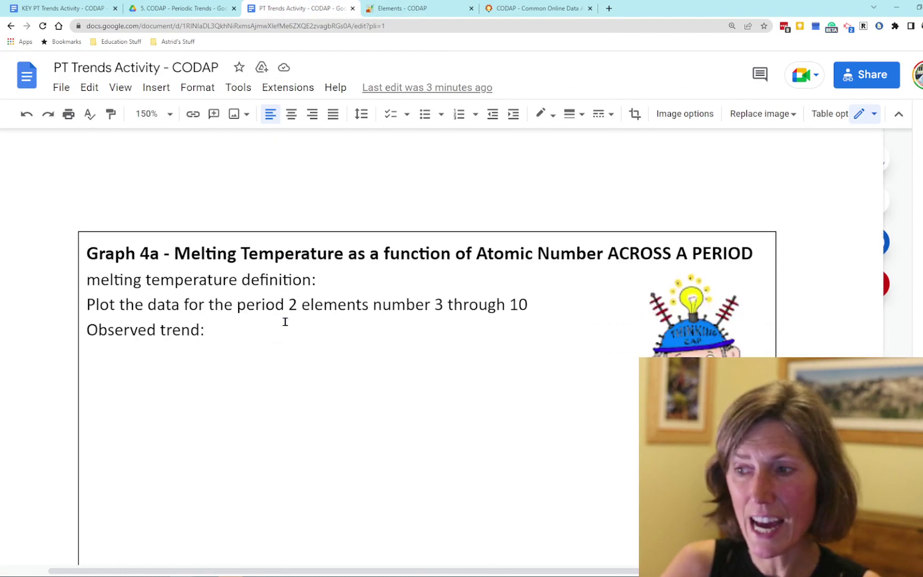
scroll(284, 321, "down", 1)
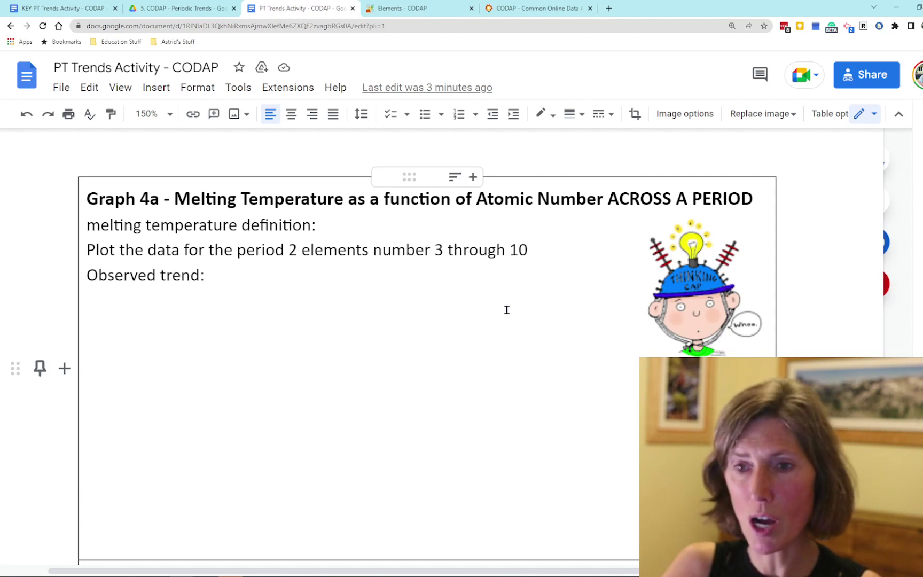
left_click(412, 8)
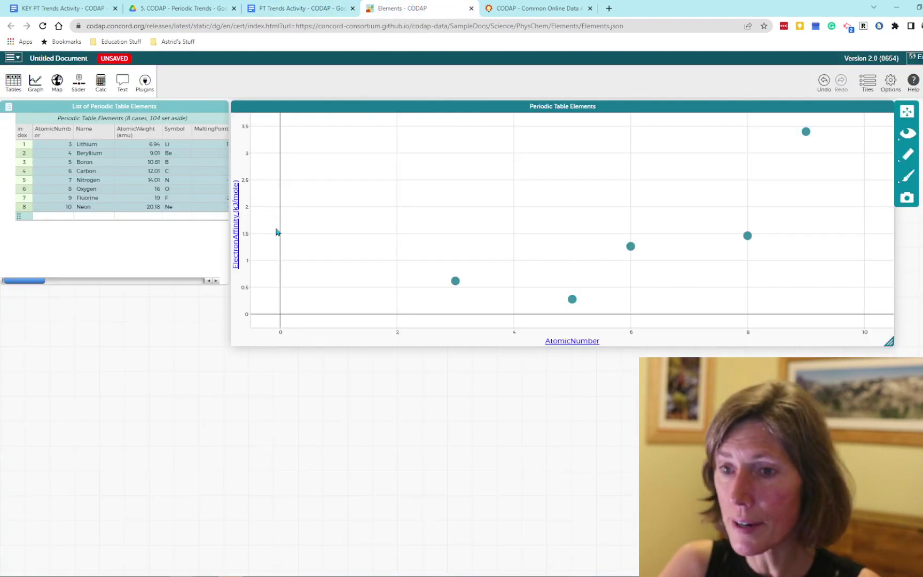
left_click(238, 240)
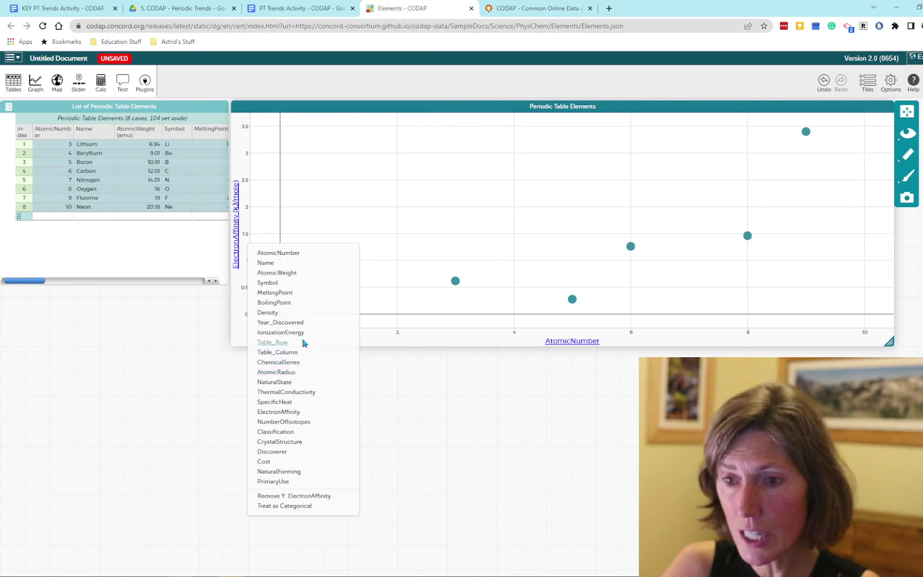
left_click(275, 293)
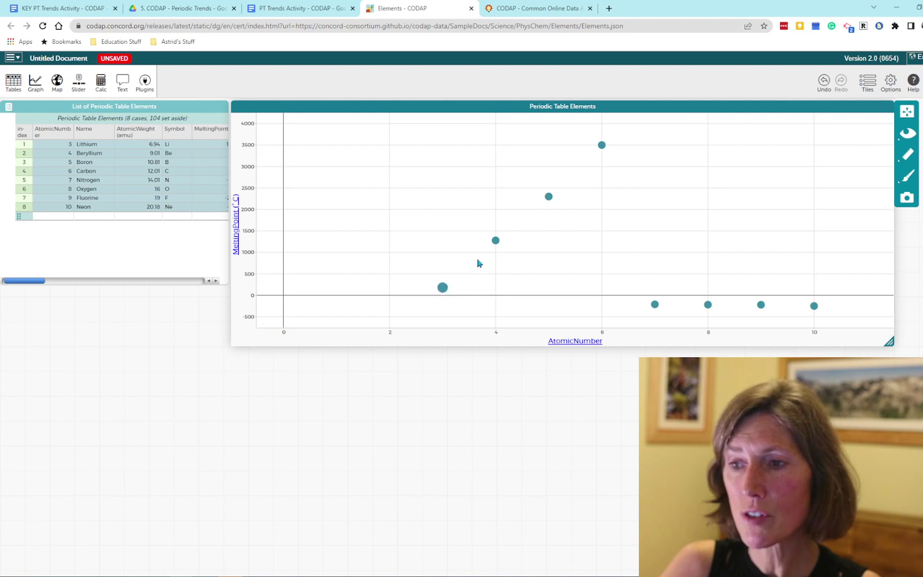
mouse_move(493, 244)
mouse_move(602, 149)
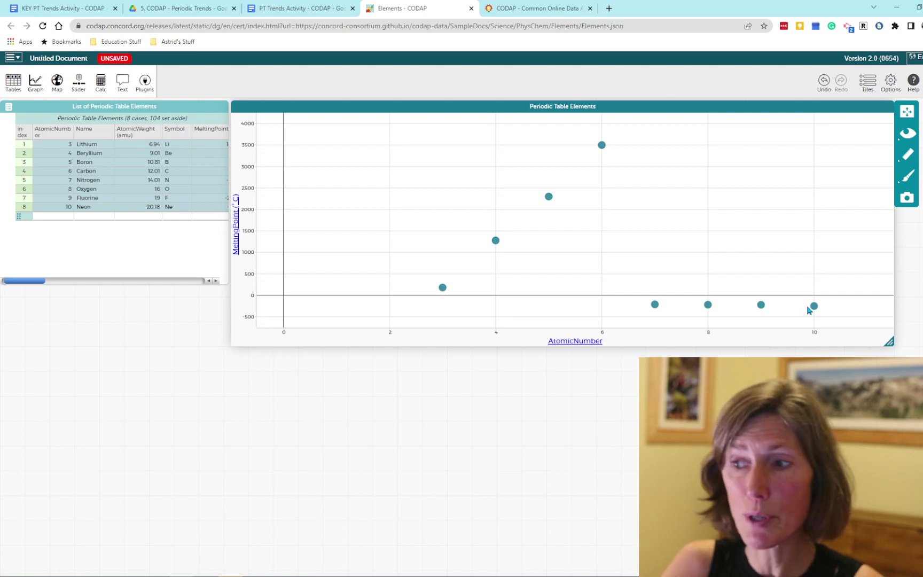
mouse_move(655, 308)
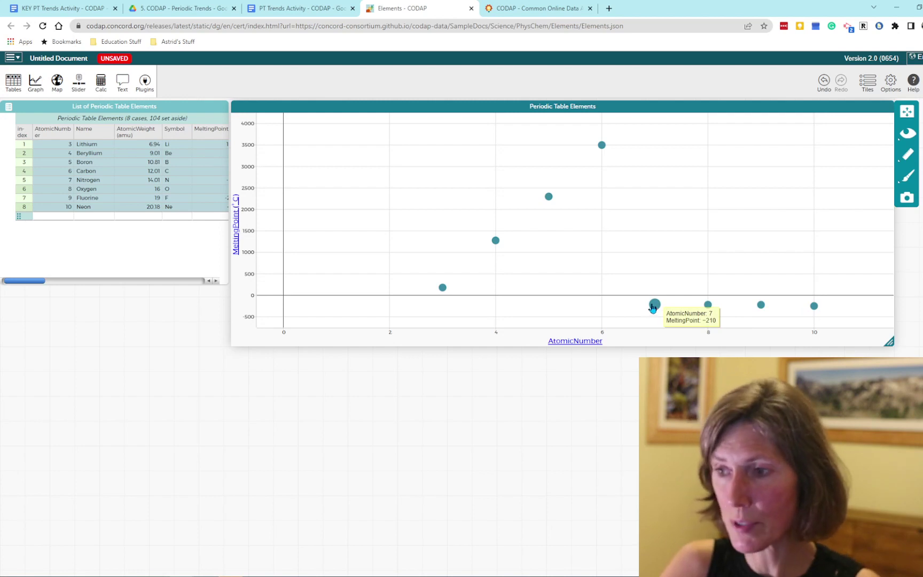
mouse_move(816, 308)
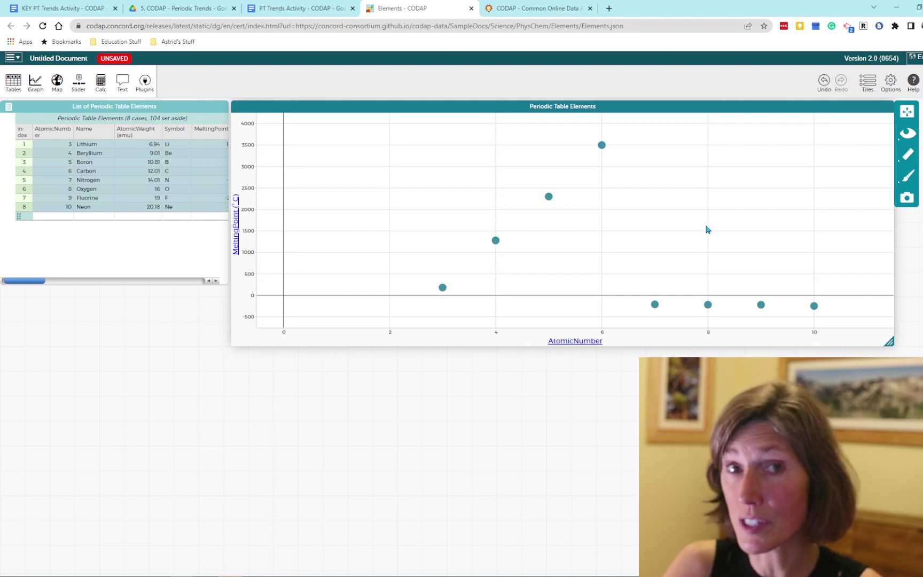
Step: Return to the PT Trends Activity document and delete the atomic radius graph image from the Graph 1a section
left_click(308, 11)
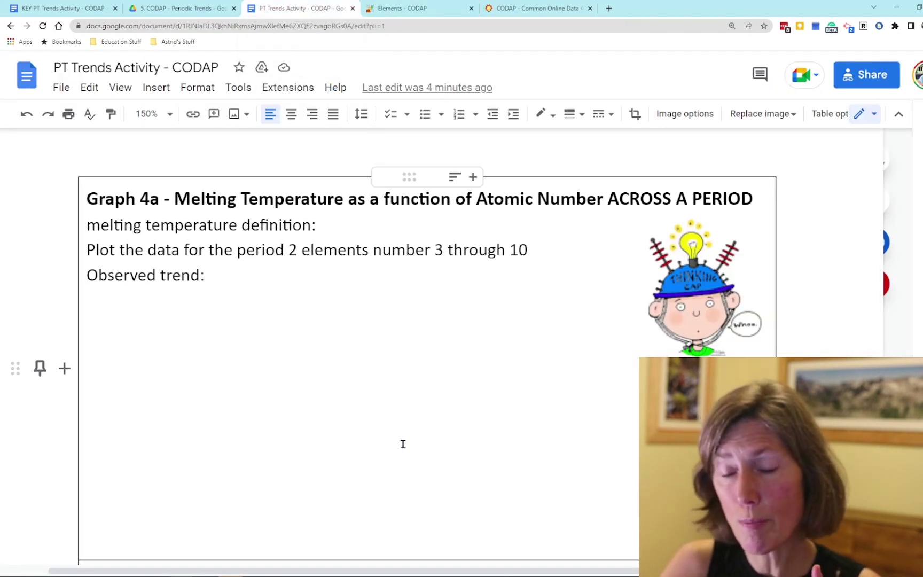
scroll(403, 444, "up", 20)
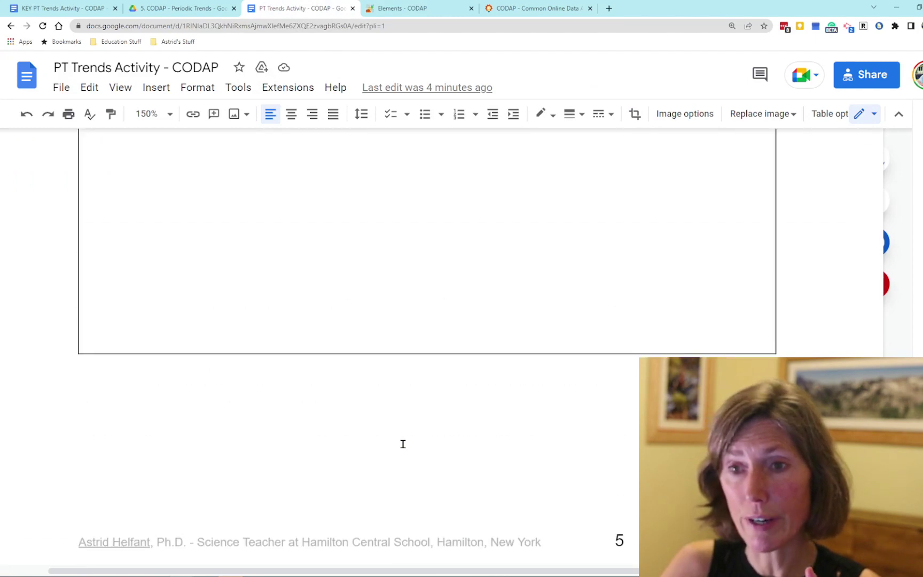
scroll(403, 444, "up", 20)
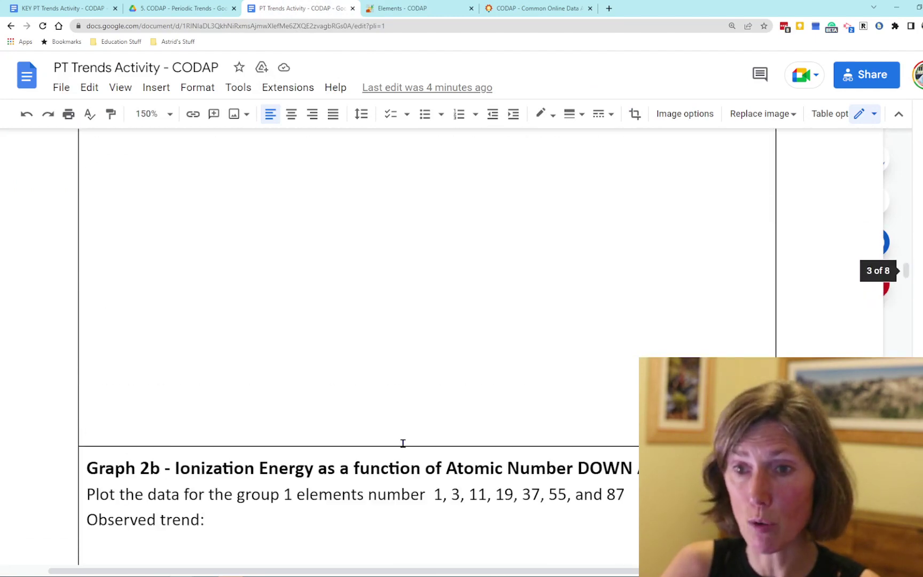
scroll(402, 444, "up", 10)
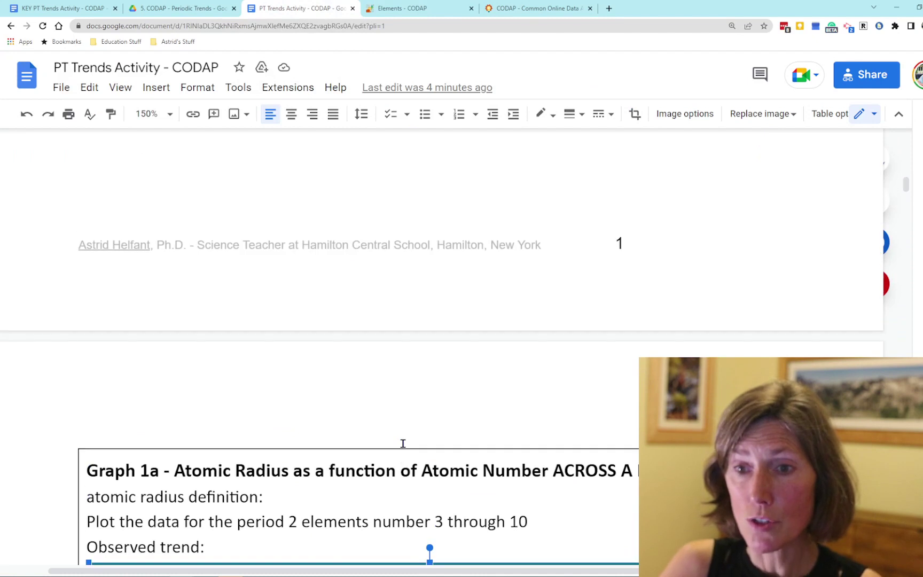
scroll(402, 444, "down", 6)
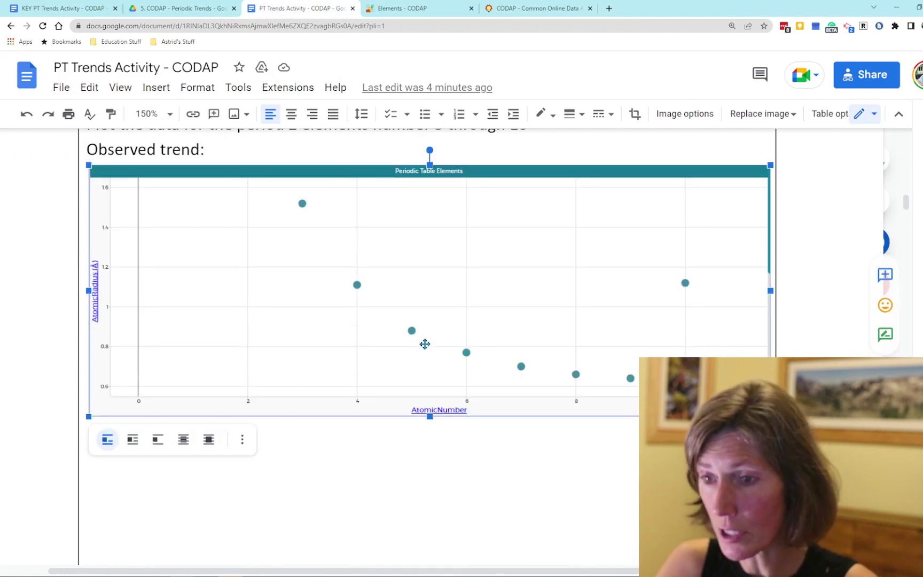
key("Delete")
Step: Review the Graph 1b group instructions in the document and plot AtomicRadius on the y-axis of the CODAP graph
scroll(341, 351, "down", 5)
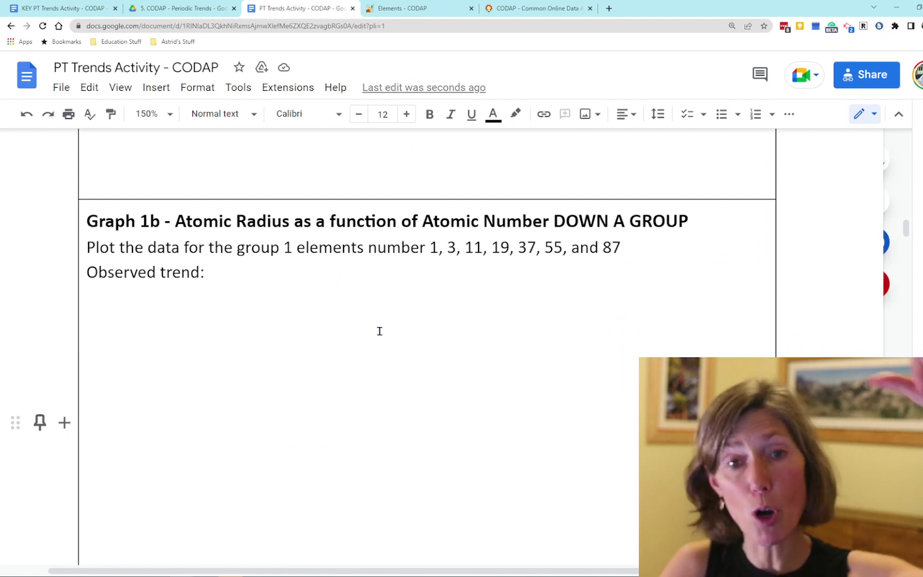
left_click(413, 10)
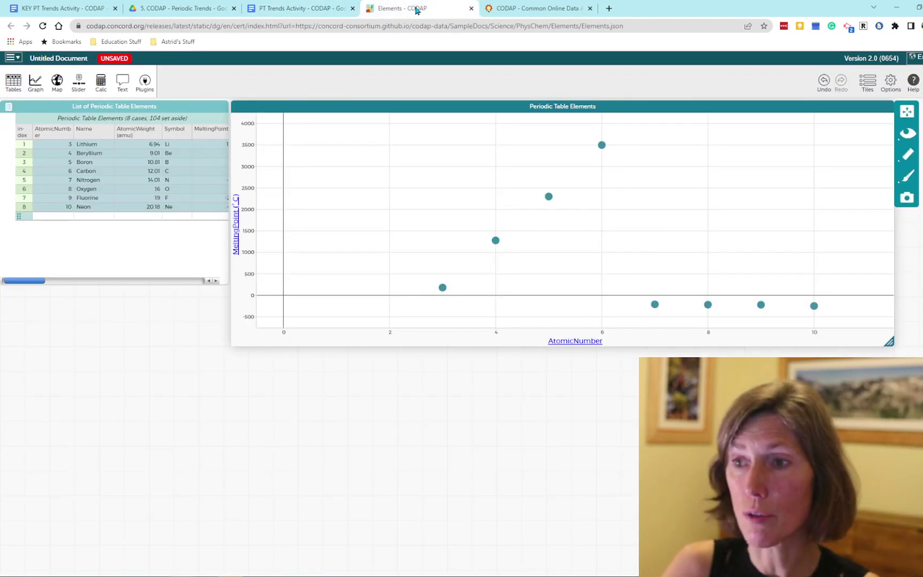
left_click(240, 234)
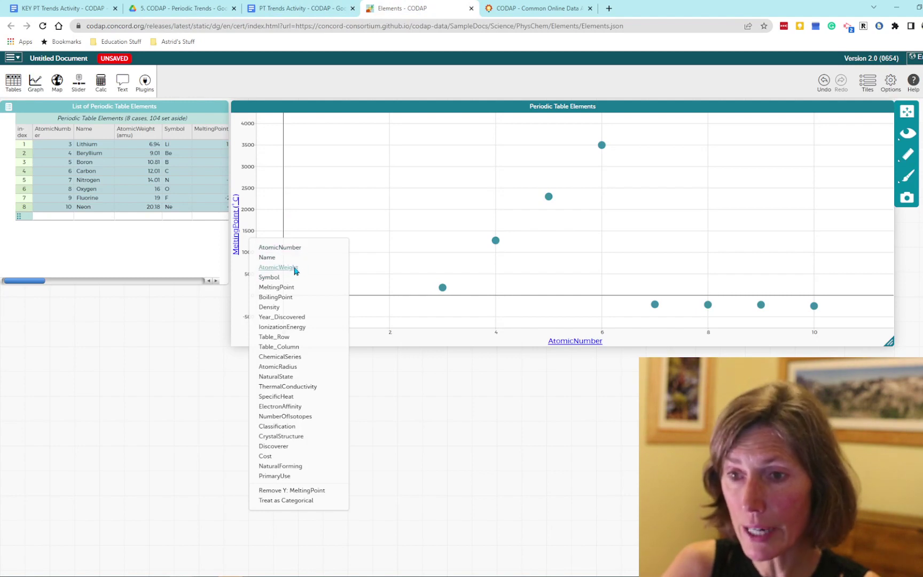
left_click(277, 366)
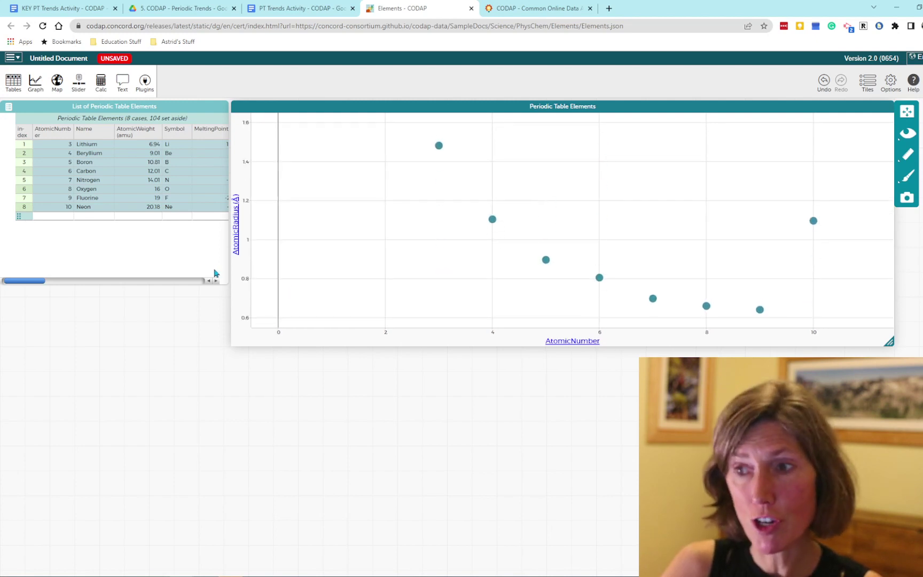
Step: Restore all set-aside cases in the elements table and enlarge the table to show about 40 rows
left_click(190, 253)
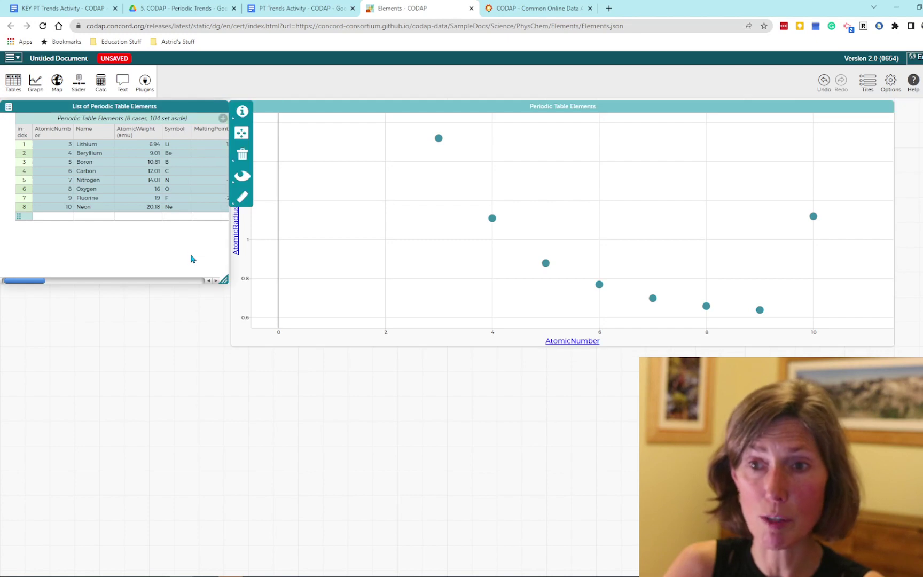
left_click(243, 179)
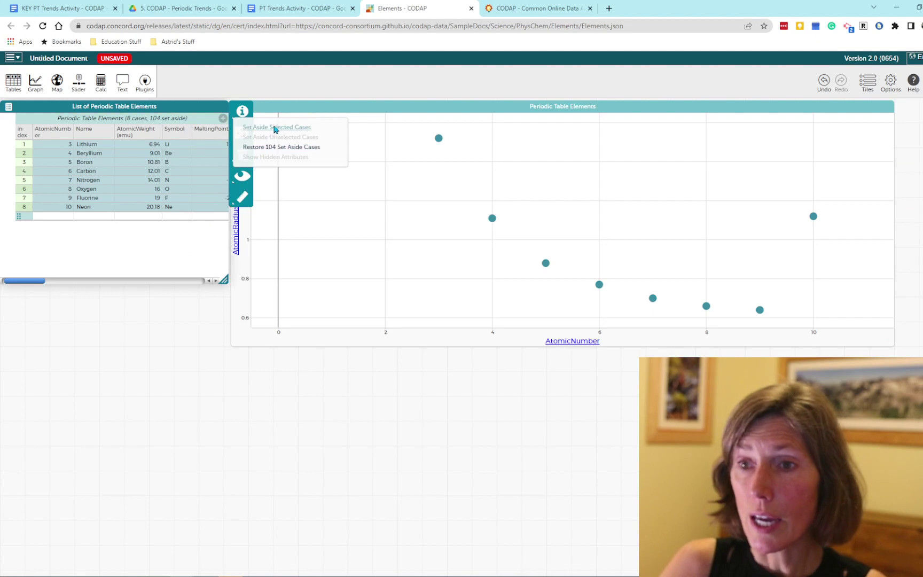
left_click(287, 149)
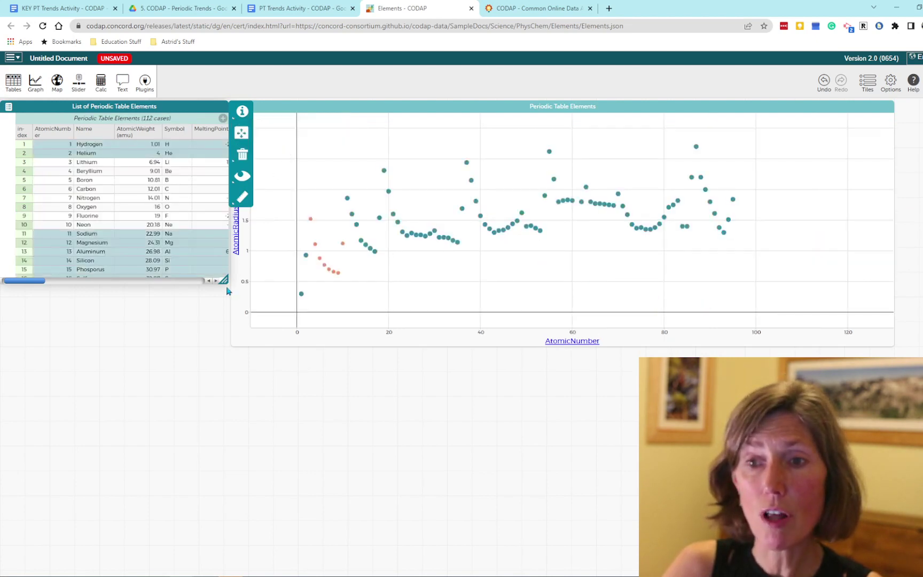
left_click_drag(225, 282, 231, 506)
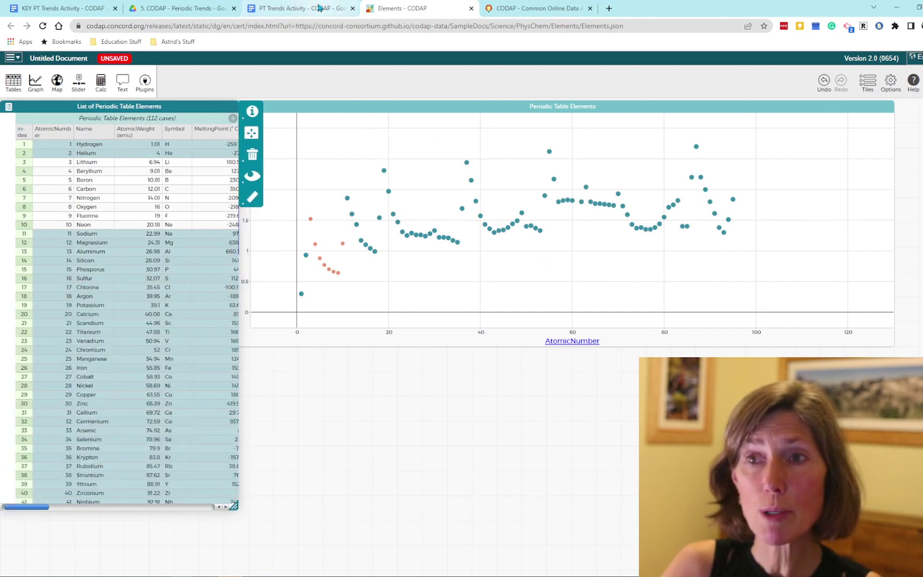
mouse_move(320, 7)
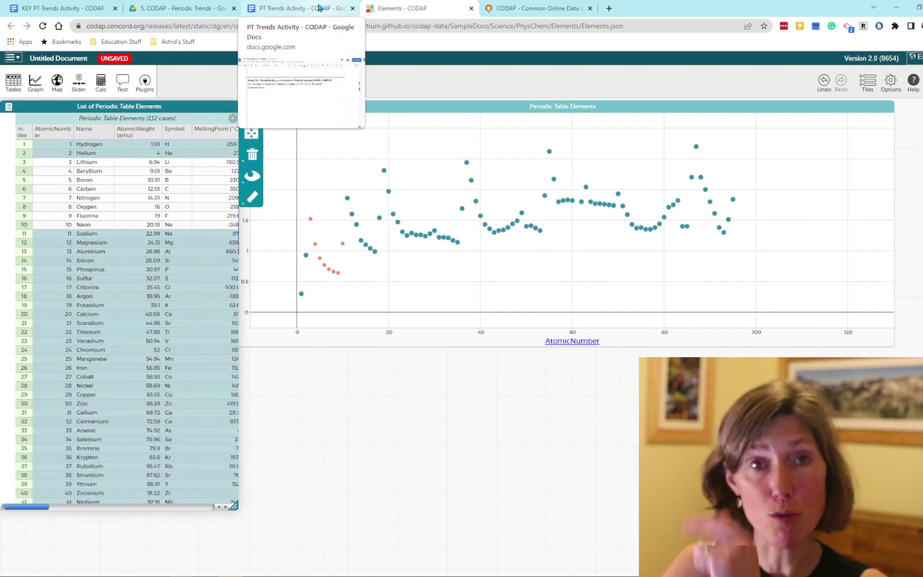
Step: Snip the list of group 1 atomic numbers from the document's Graph 1b section and move the snip aside for reference
left_click(320, 7)
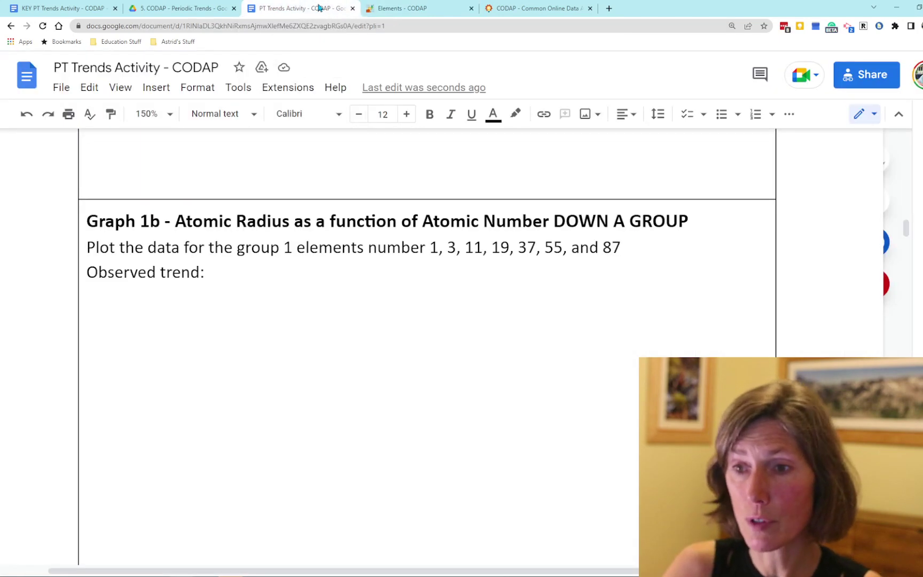
key("alt+Tab")
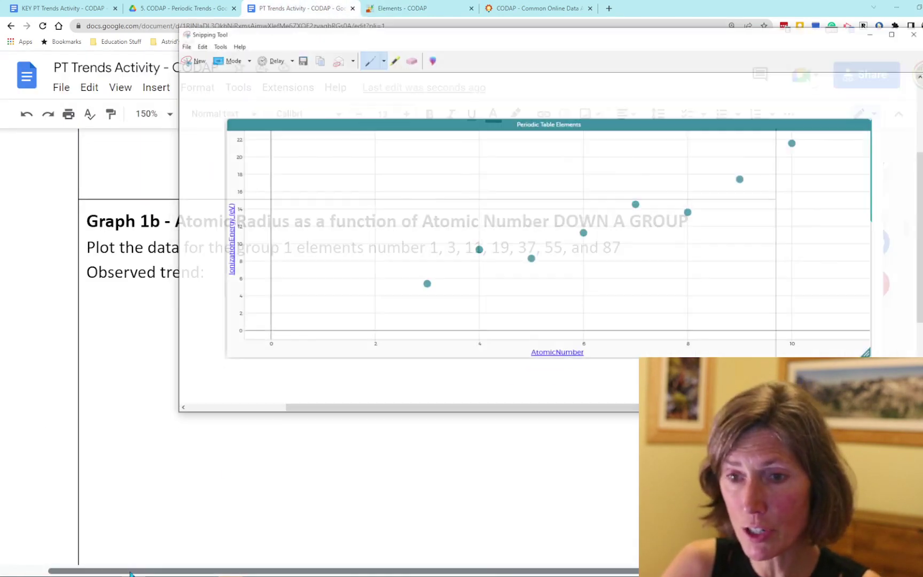
left_click(195, 42)
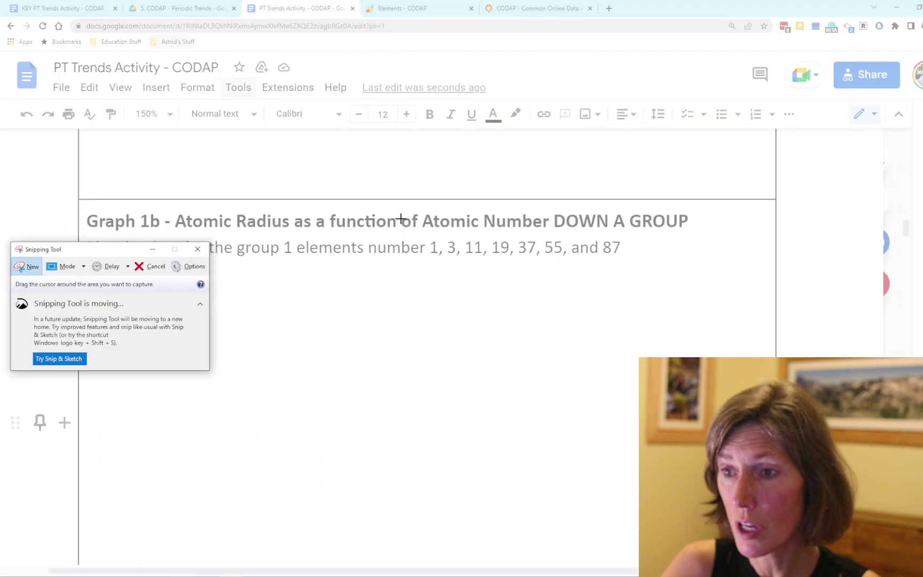
left_click_drag(426, 234, 630, 270)
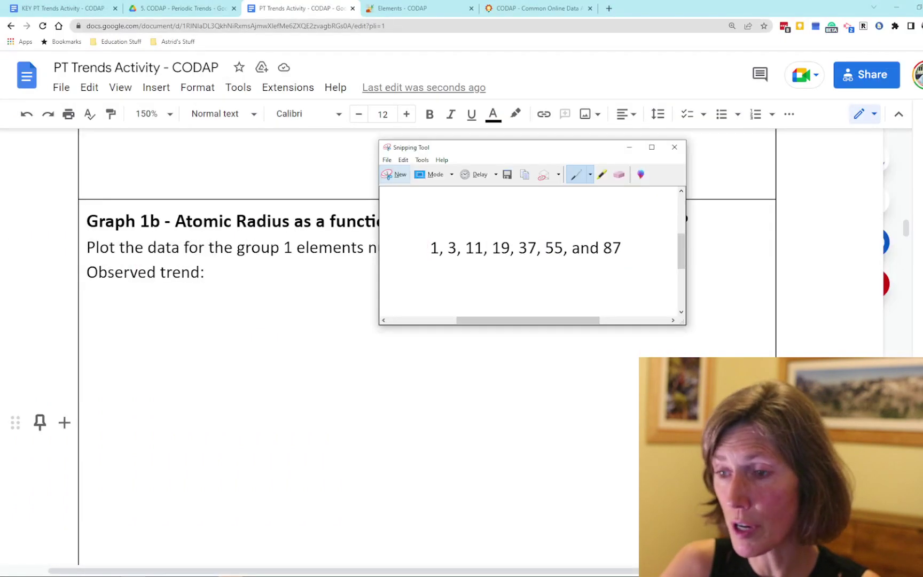
left_click_drag(569, 152, 0, 184)
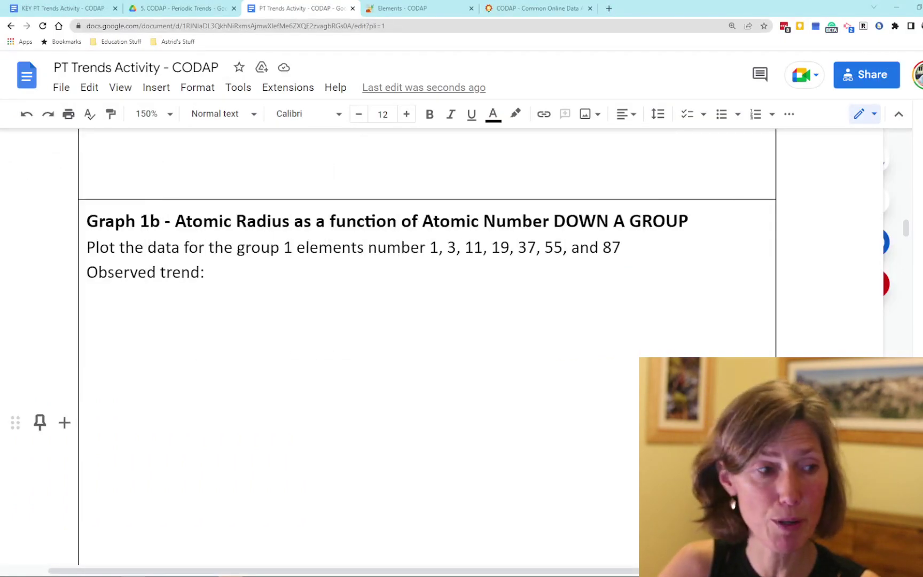
Step: Switch back to CODAP and select hydrogen, lithium, sodium, potassium and rubidium together in the elements table
left_click(413, 10)
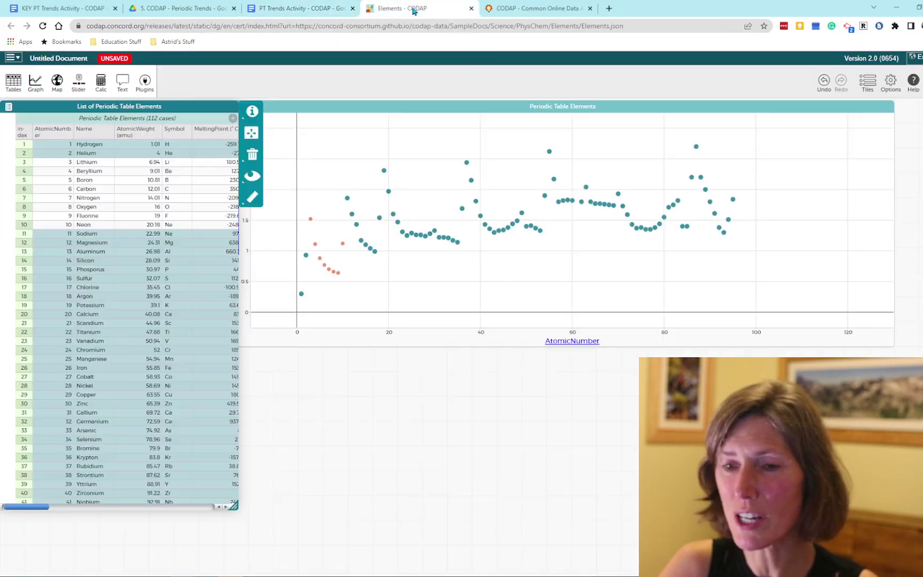
left_click(164, 146)
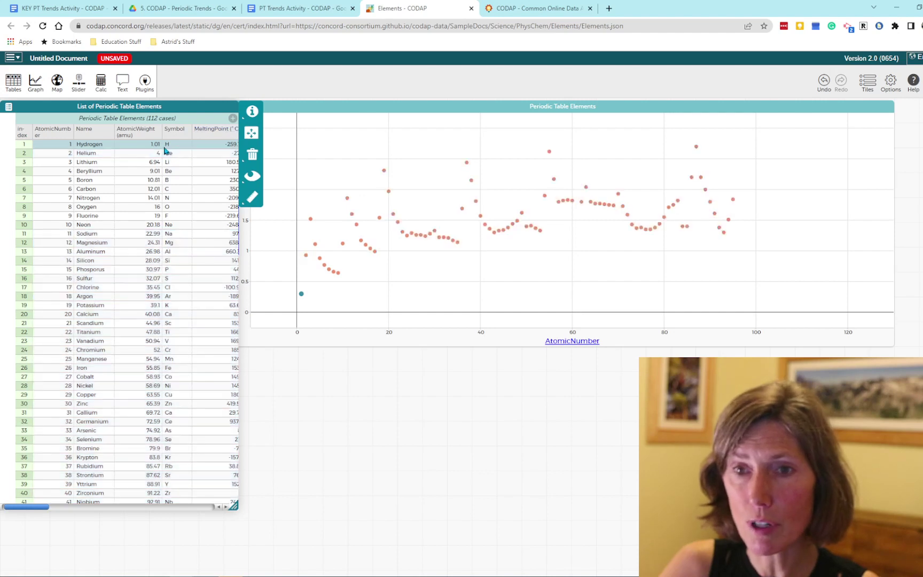
left_click(107, 164, "ctrl")
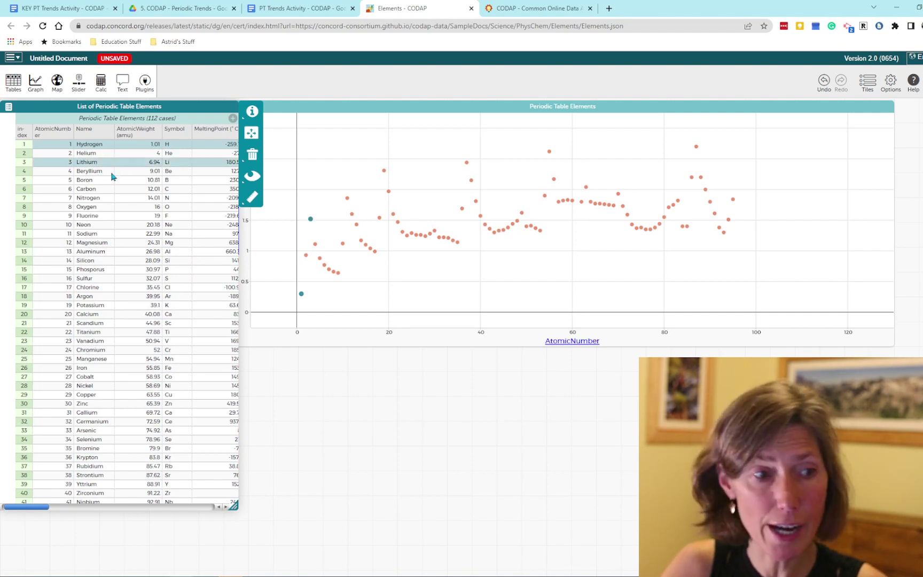
left_click(98, 236, "ctrl")
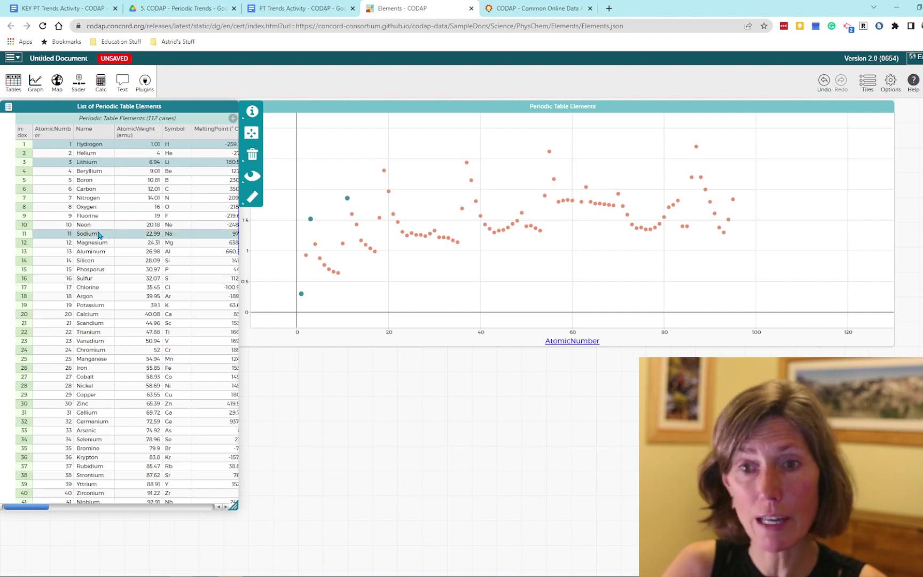
left_click(99, 307, "ctrl")
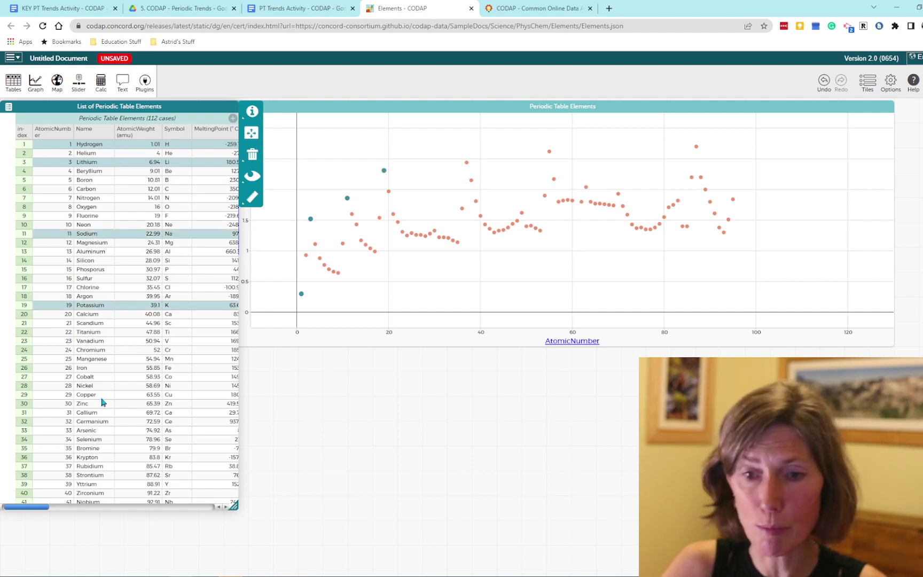
left_click(92, 466, "ctrl")
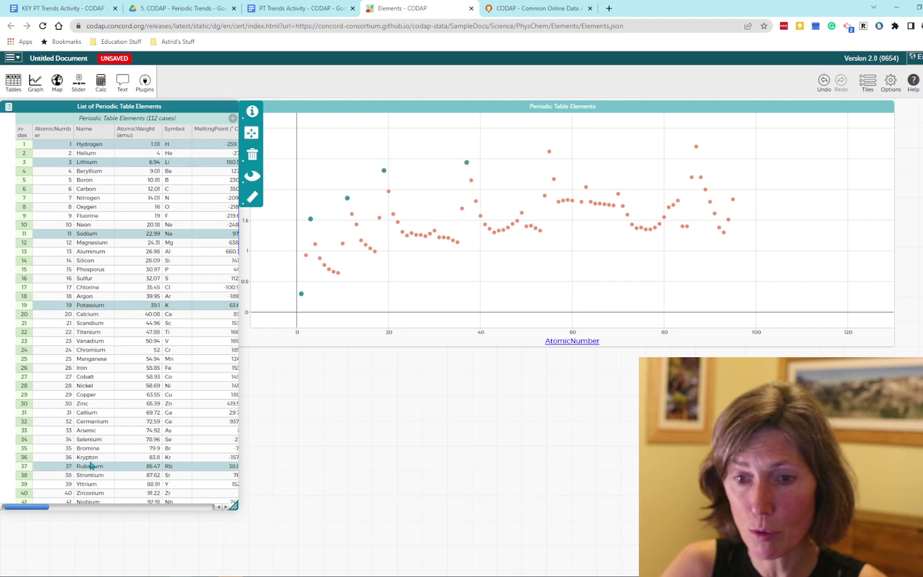
Step: Add cesium (55) and francium (87) to the selected group 1 elements in the table
scroll(102, 352, "down", 10)
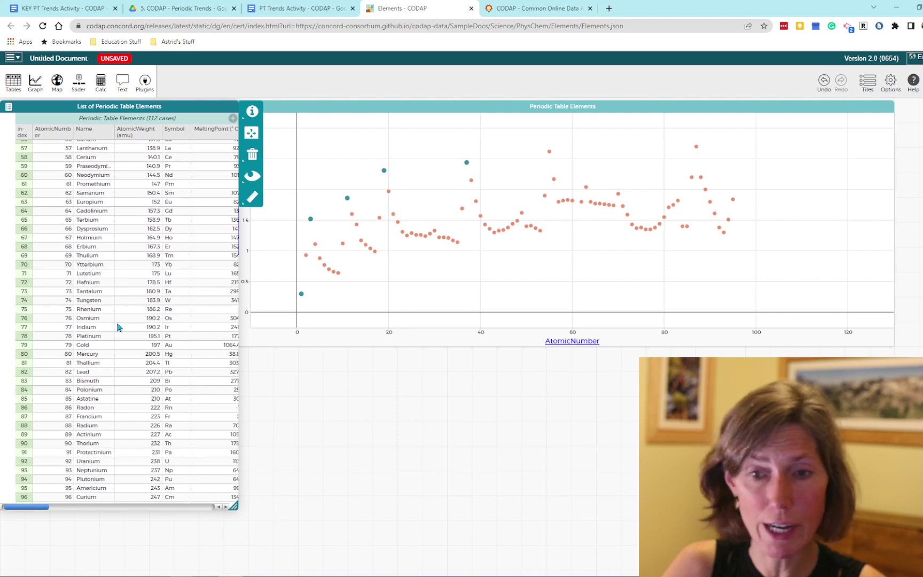
scroll(125, 219, "up", 2)
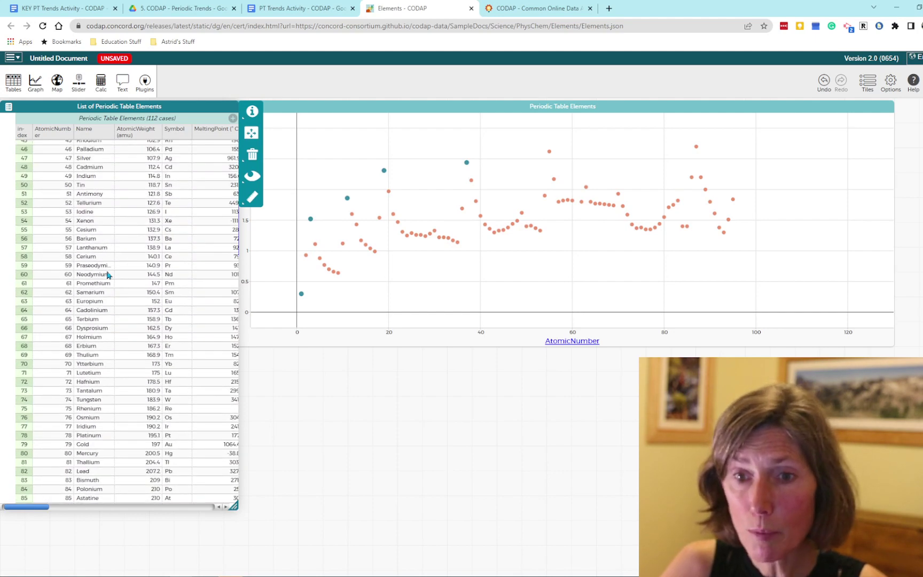
left_click(98, 229)
scroll(86, 299, "up", 5)
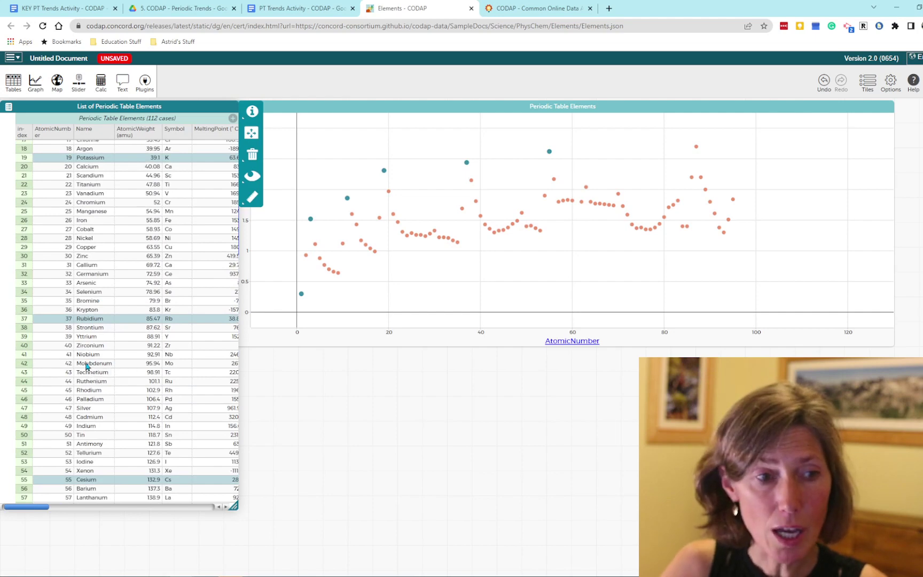
scroll(81, 364, "down", 2)
scroll(90, 363, "down", 6)
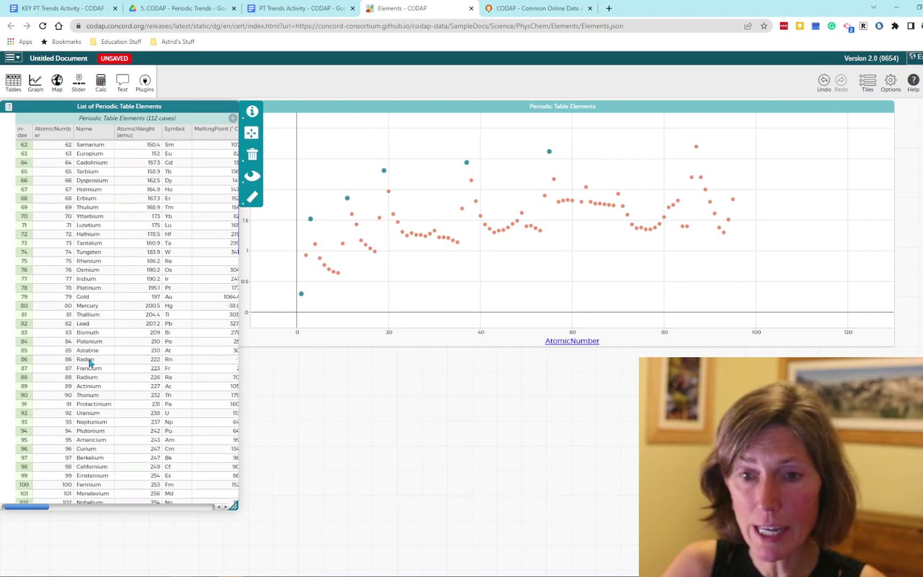
left_click(84, 370, "ctrl")
scroll(107, 368, "up", 5)
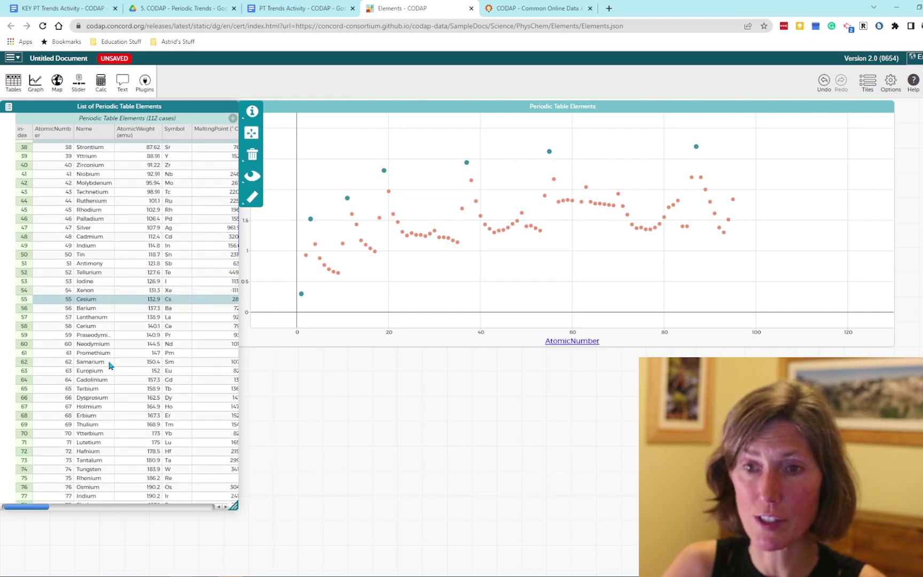
Step: Set aside the unselected cases so only the group 1 elements remain, and bring the graph to the front
left_click(257, 178)
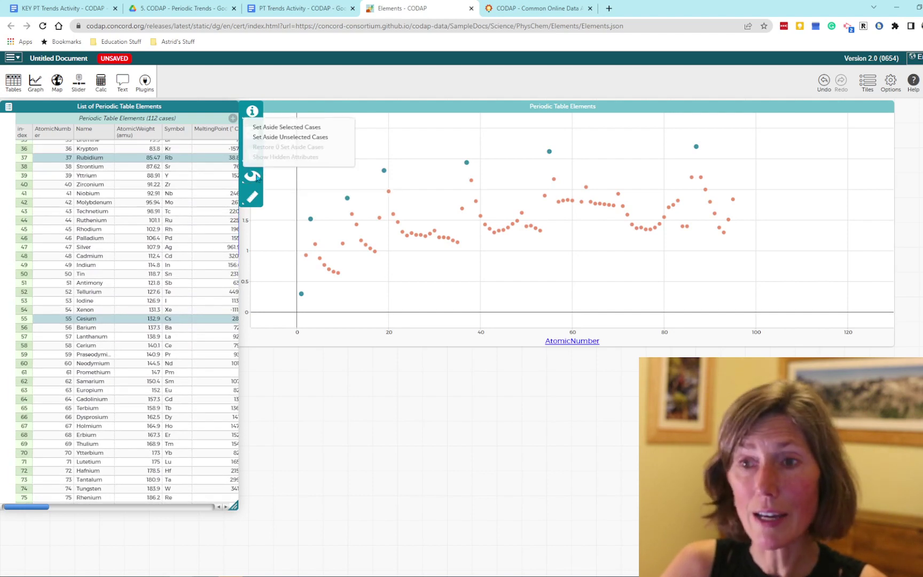
left_click(305, 141)
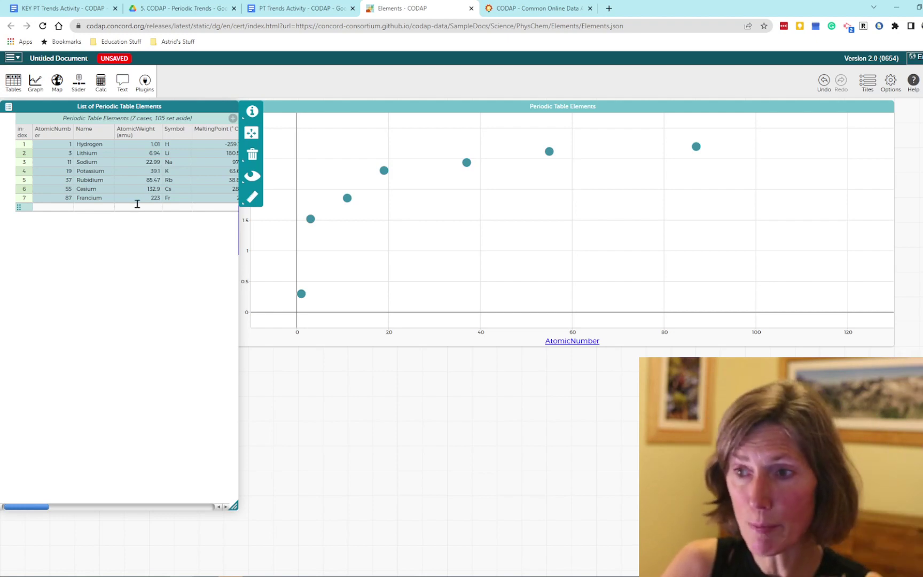
left_click(400, 283)
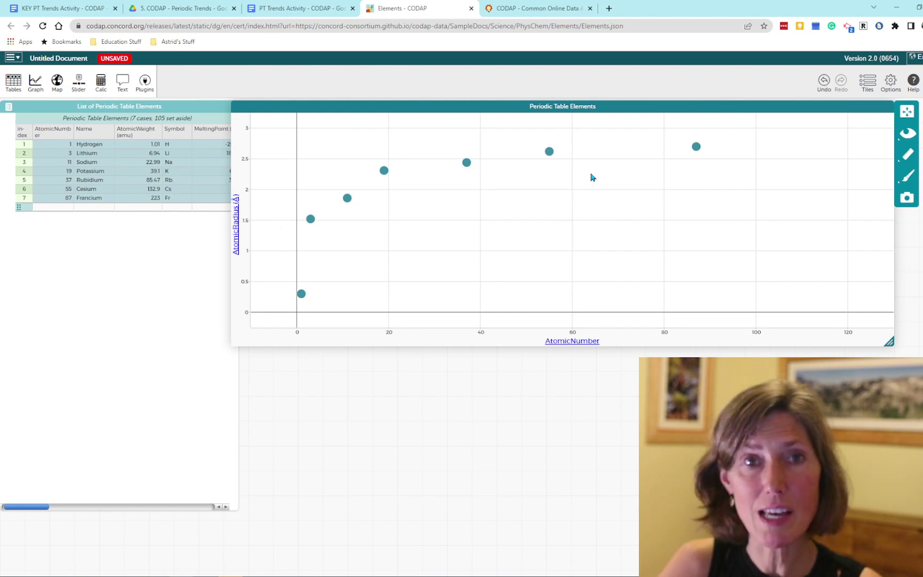
Step: Review the Graph 2a to 3b instructions in the activity document, then plot ElectronAffinity on the y-axis in CODAP
left_click(291, 7)
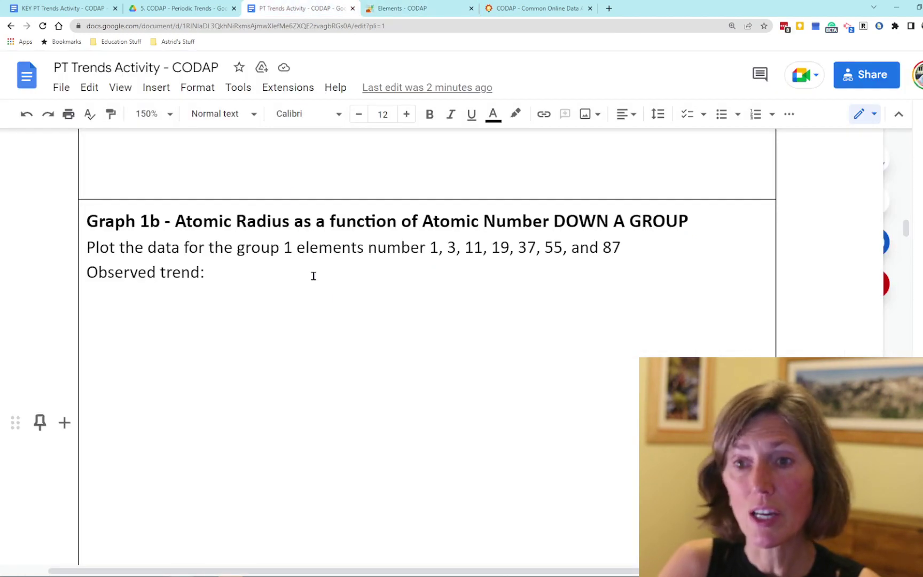
scroll(314, 276, "down", 15)
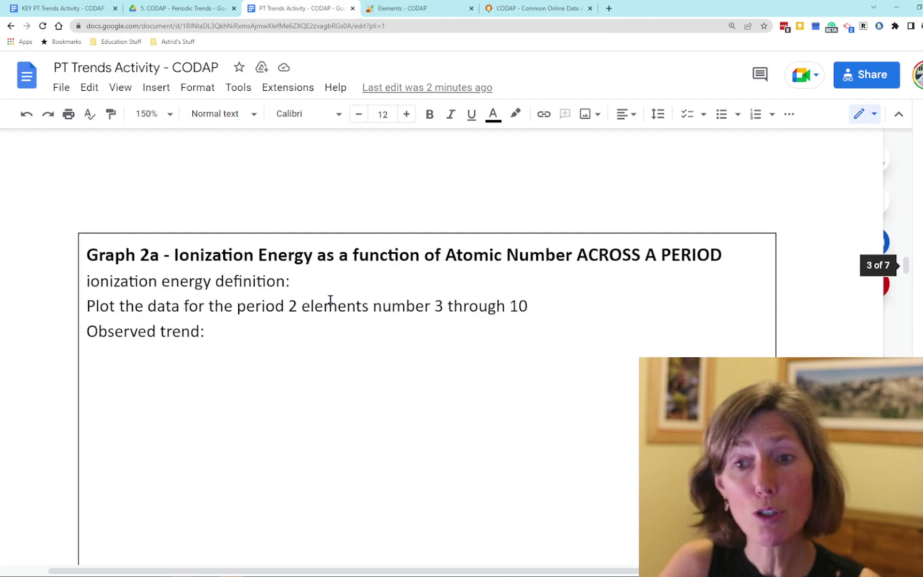
scroll(330, 300, "down", 10)
scroll(329, 299, "up", 1)
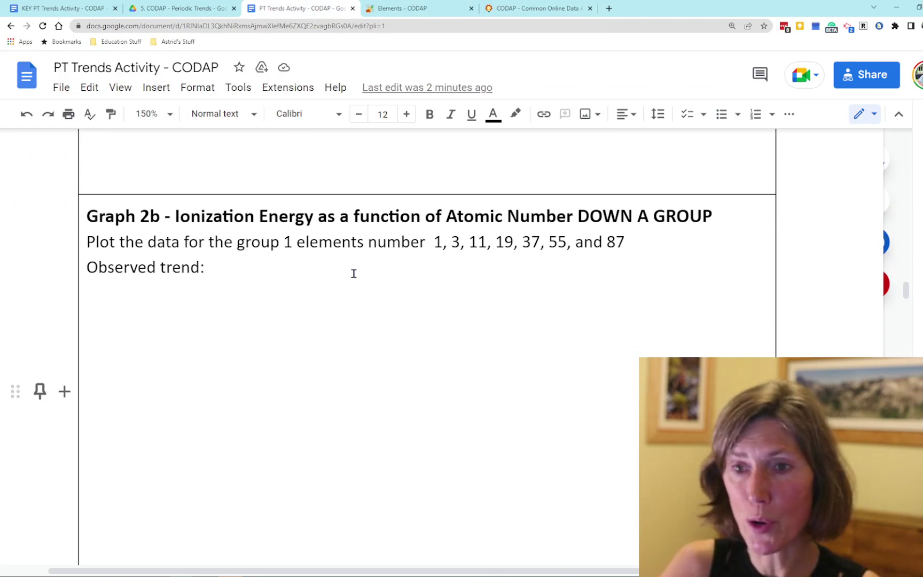
scroll(353, 273, "down", 15)
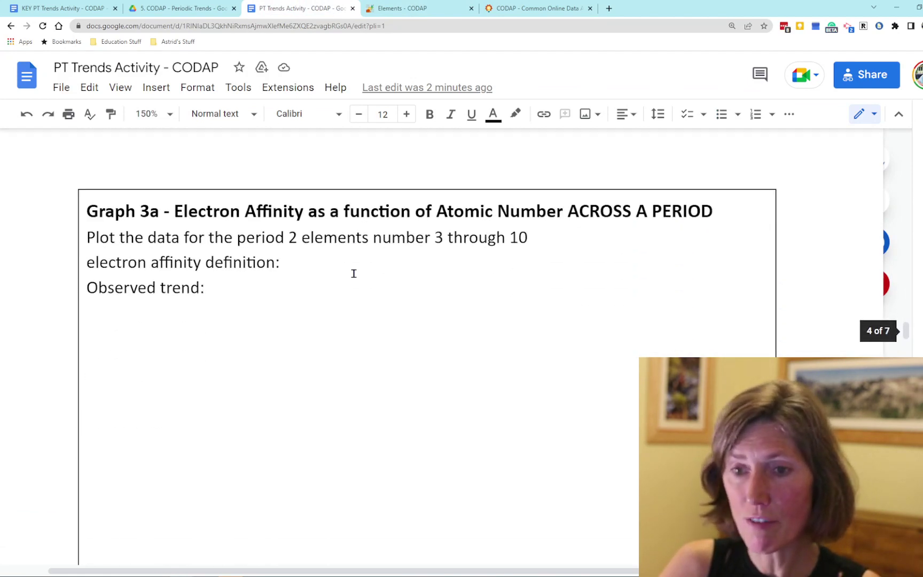
scroll(354, 273, "down", 5)
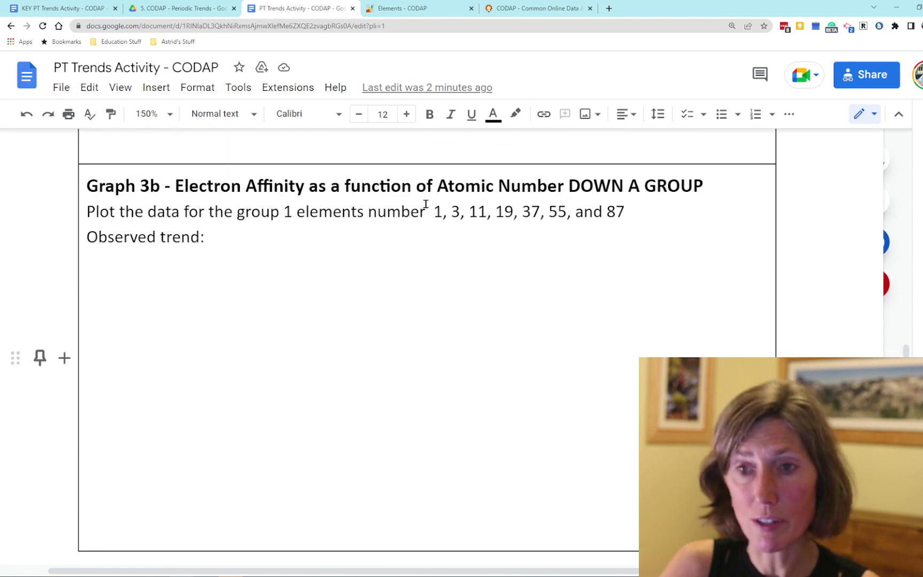
left_click(413, 9)
left_click(236, 227)
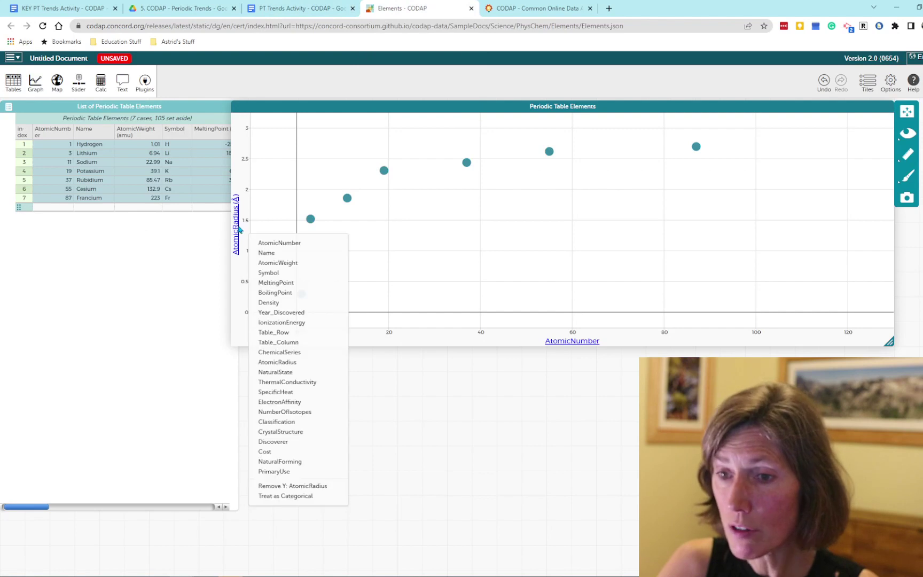
left_click(280, 401)
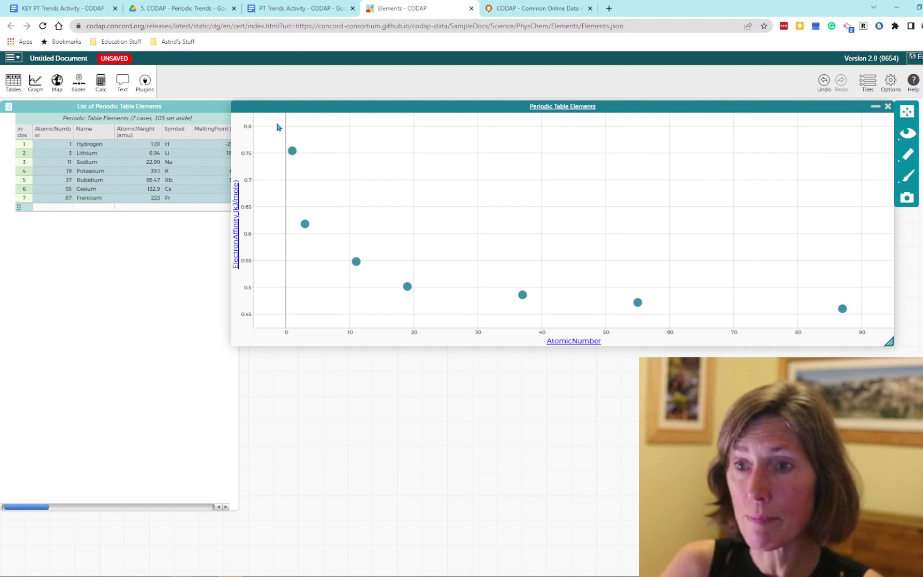
Step: Return to the activity document and review which group 1 and group 17 elements Graph 4b requires
left_click(295, 7)
scroll(267, 265, "down", 10)
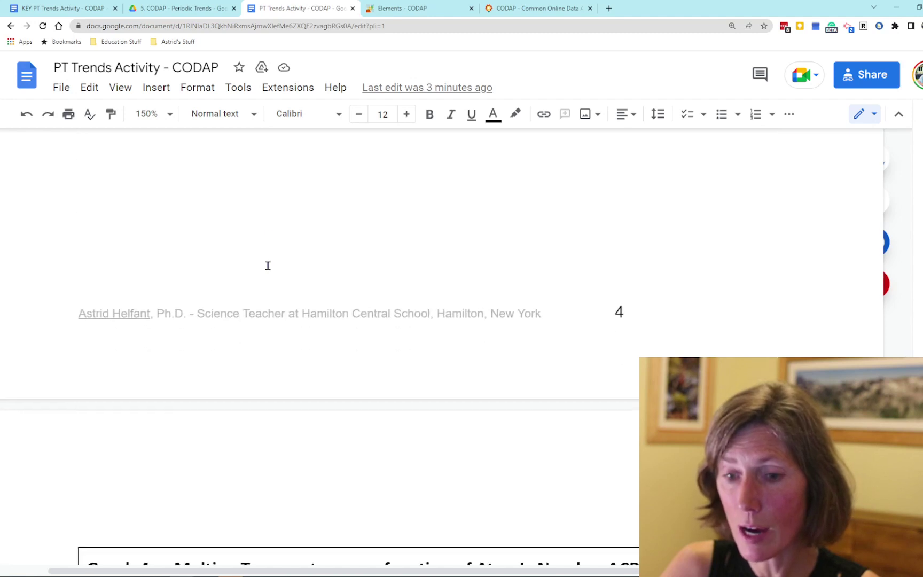
scroll(268, 265, "down", 10)
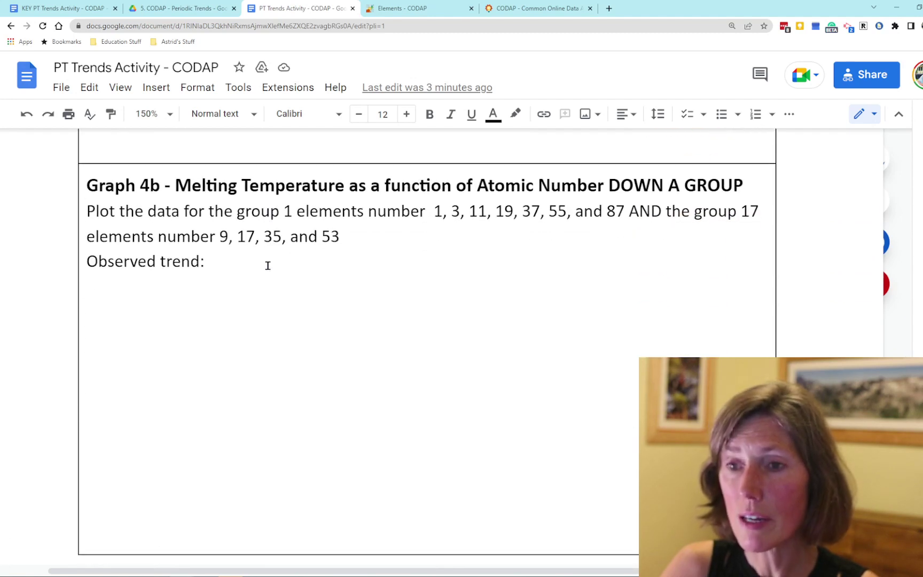
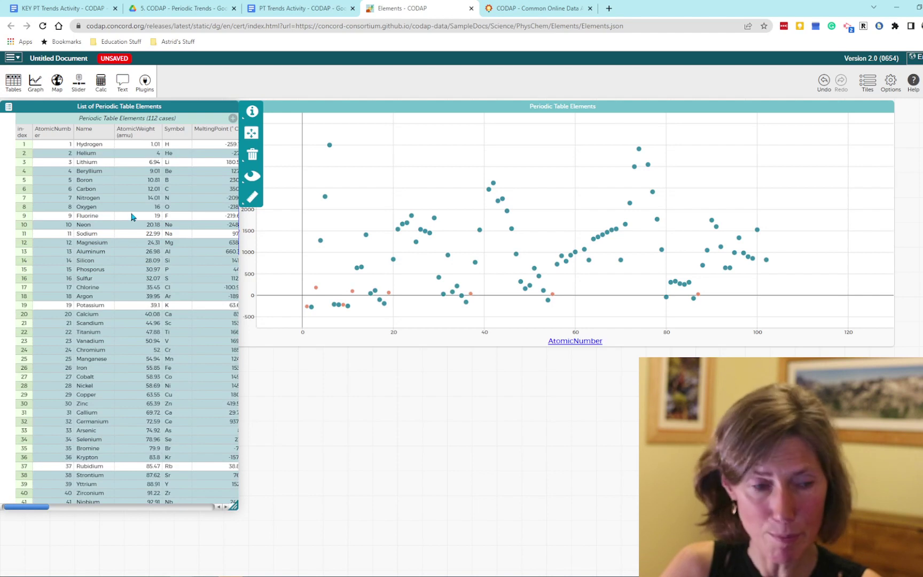
Step: Remove chlorine (17), bromine (35) and iodine (53) from the selected rows in the periodic table elements table
left_click(103, 288, "ctrl")
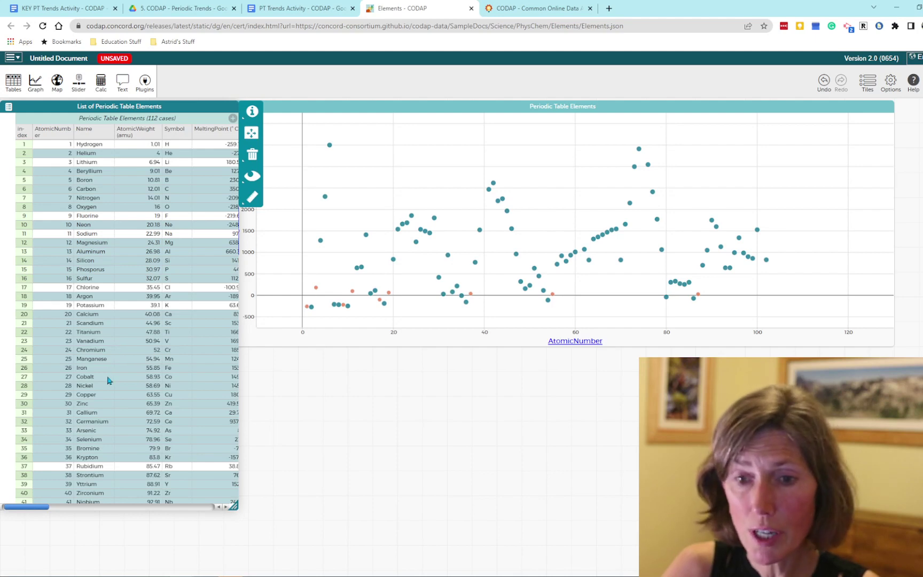
left_click(92, 449, "ctrl")
scroll(96, 443, "down", 6)
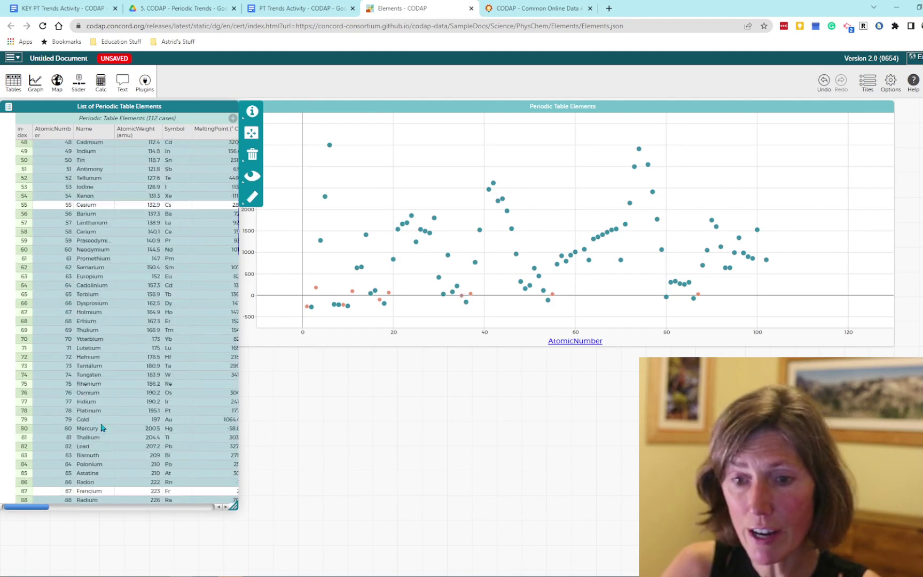
scroll(96, 421, "down", 6)
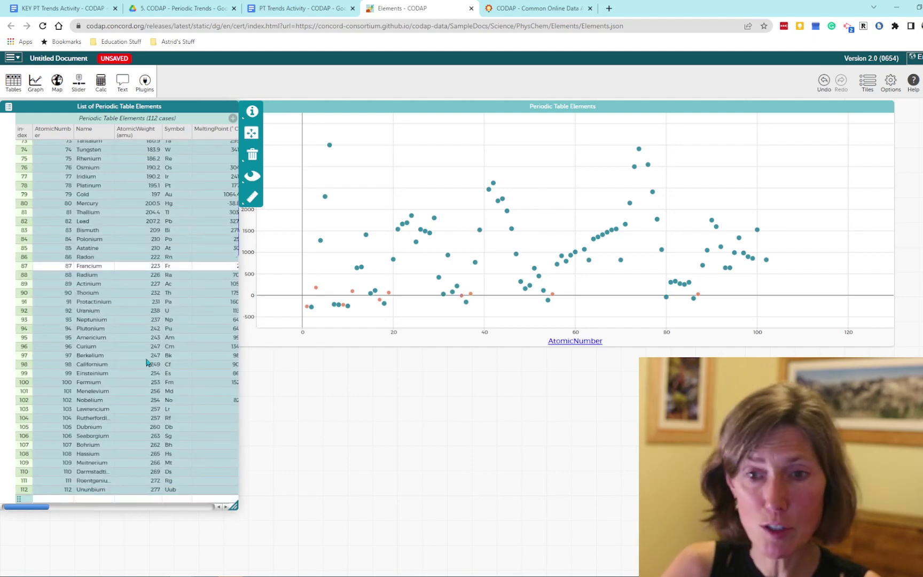
scroll(132, 283, "up", 2)
scroll(131, 283, "up", 5)
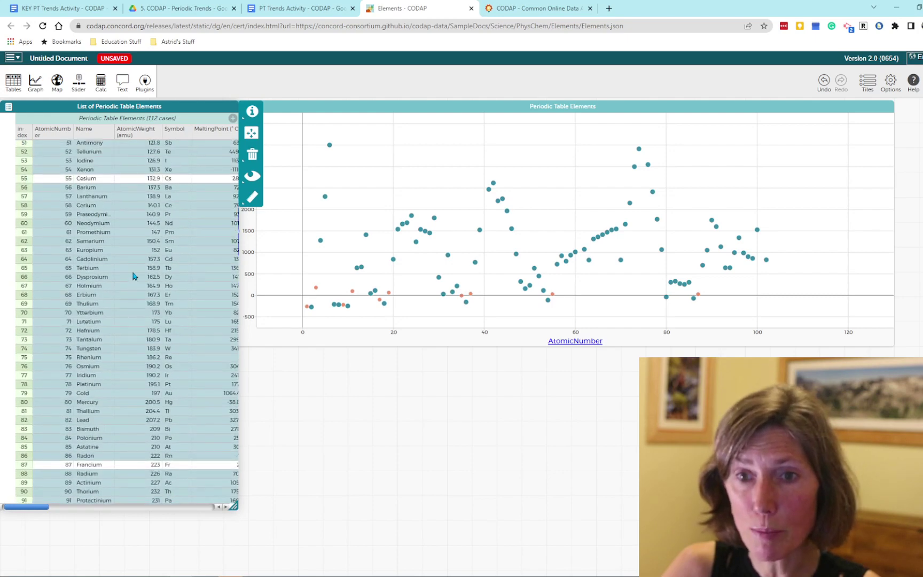
scroll(103, 262, "up", 8)
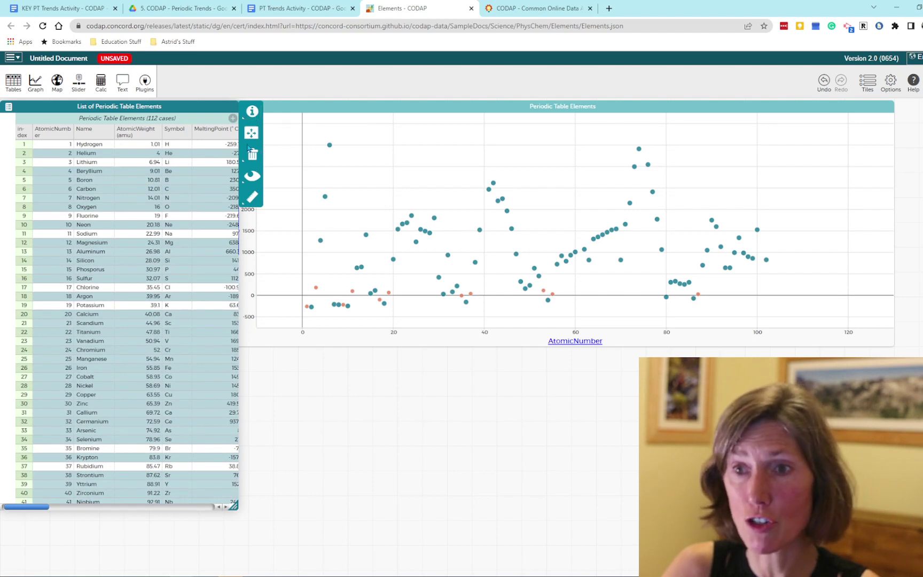
Step: Set aside the selected cases to keep only the group 1 and 17 elements, and rescale the graph to fit them
left_click(252, 176)
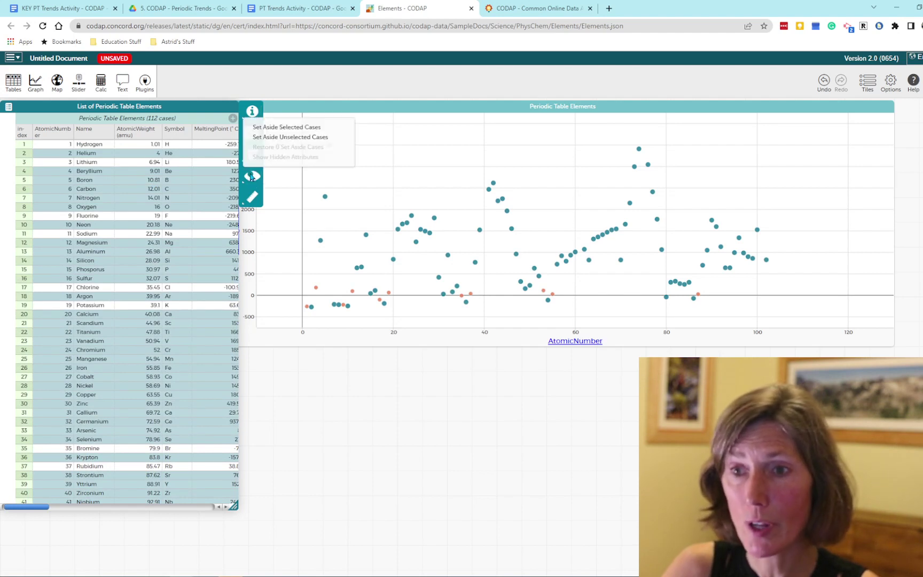
left_click(297, 128)
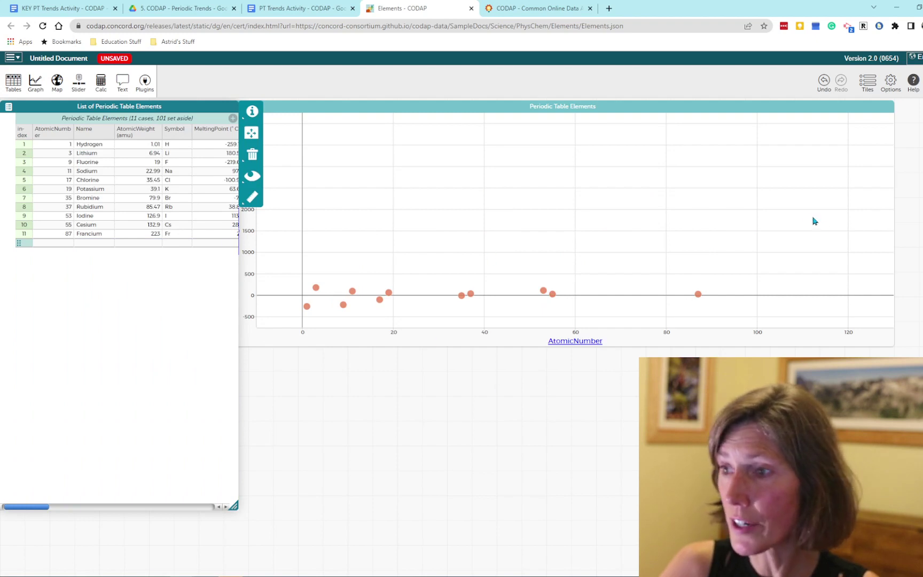
left_click(639, 208)
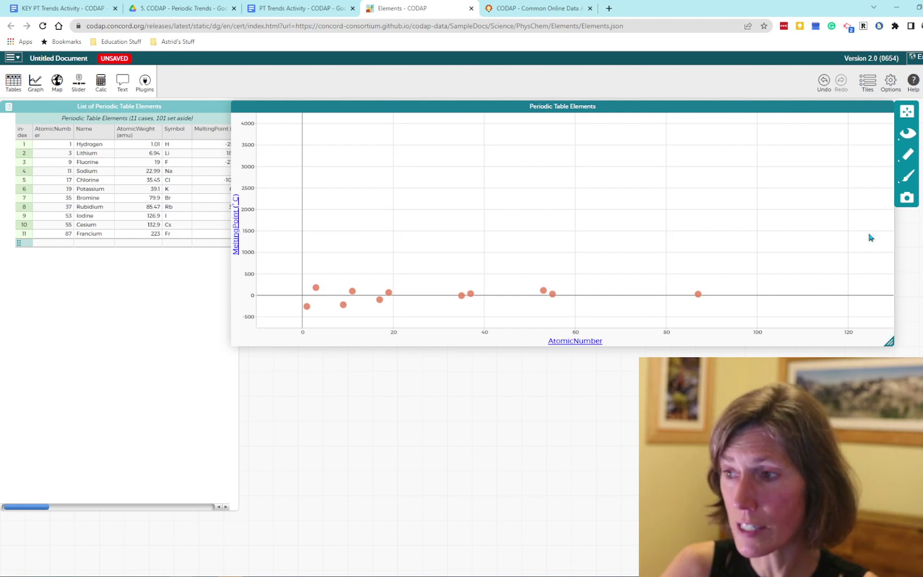
left_click(908, 113)
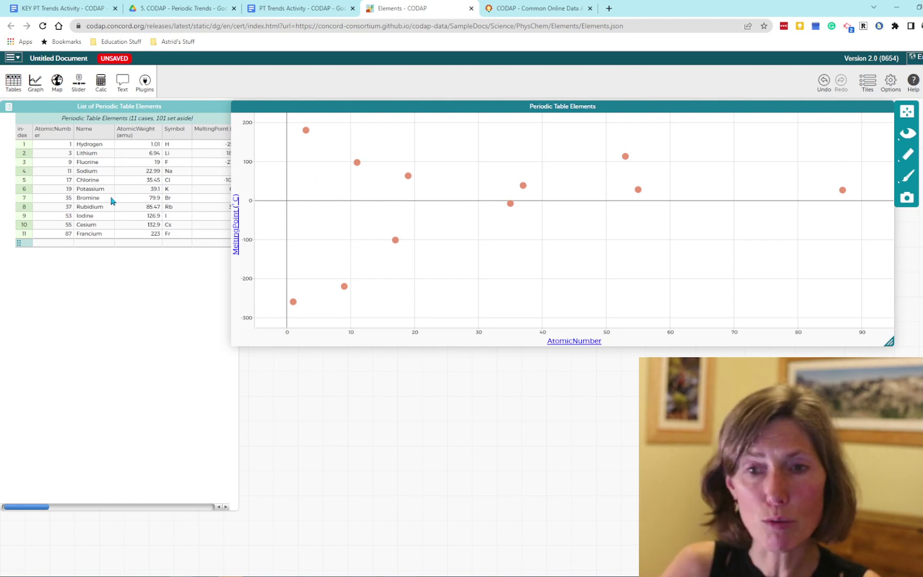
Step: Select fluorine, chlorine, bromine and iodine in the table to highlight the group 17 points on the melting point graph
left_click(102, 165)
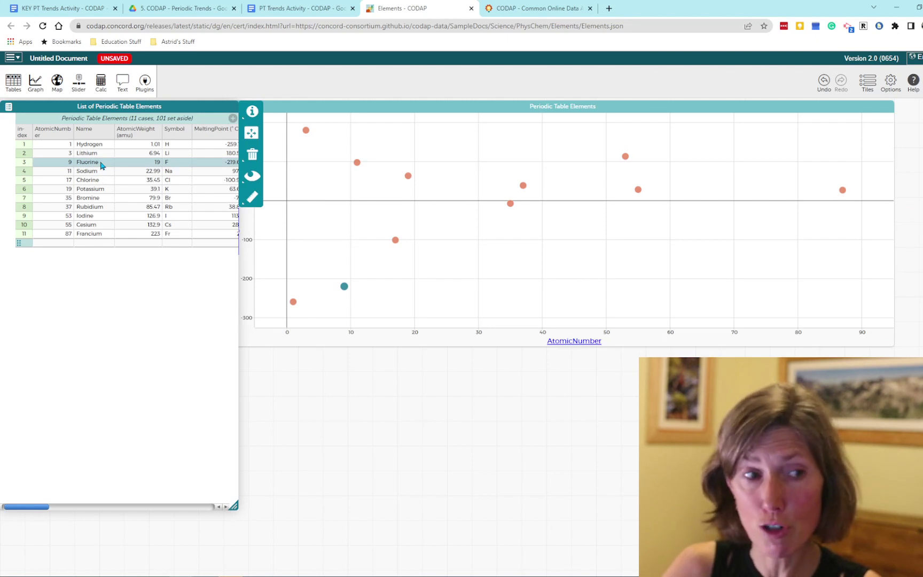
left_click(104, 182, "ctrl")
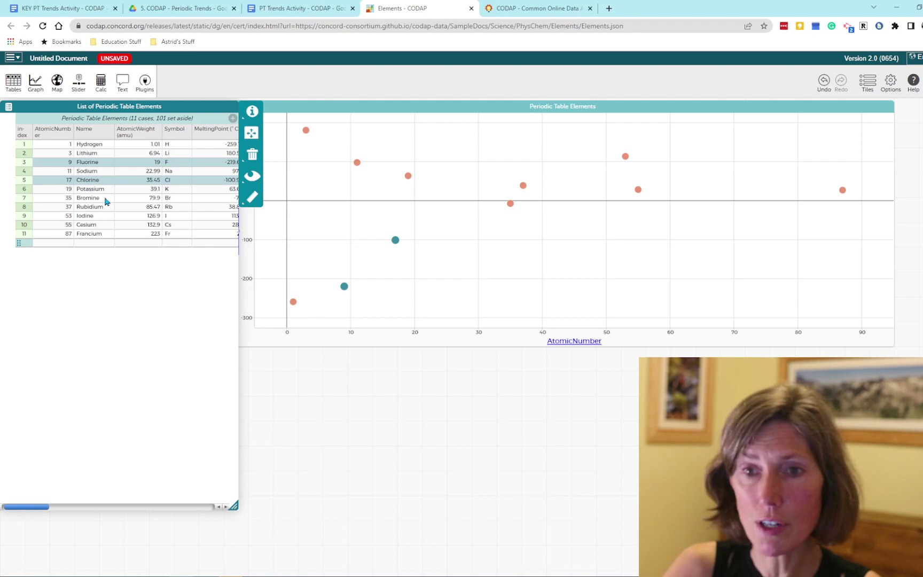
left_click(104, 199, "ctrl")
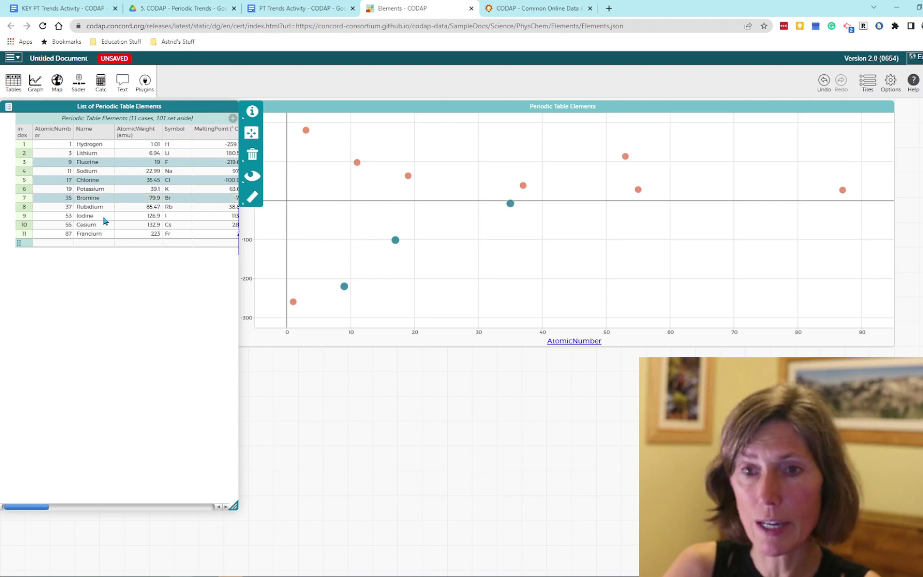
left_click(104, 217, "ctrl")
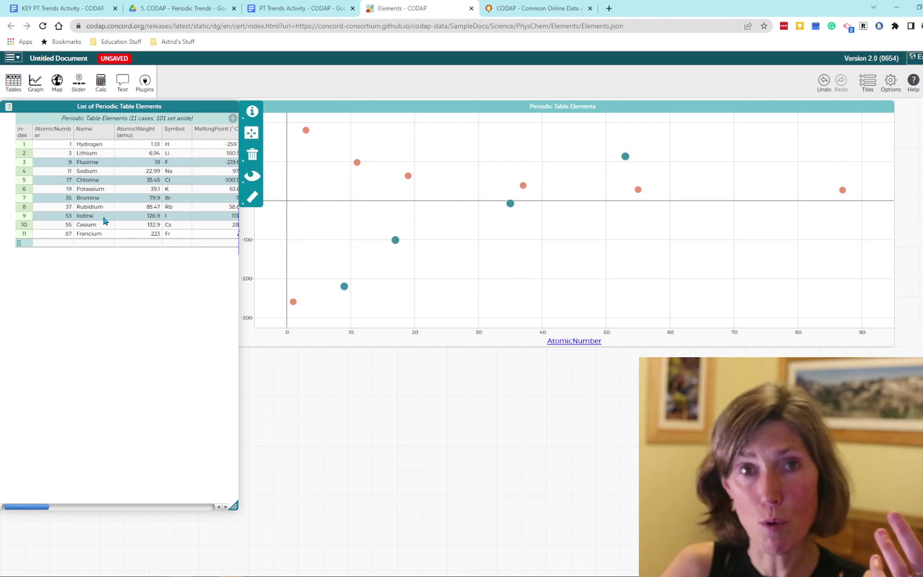
mouse_move(344, 291)
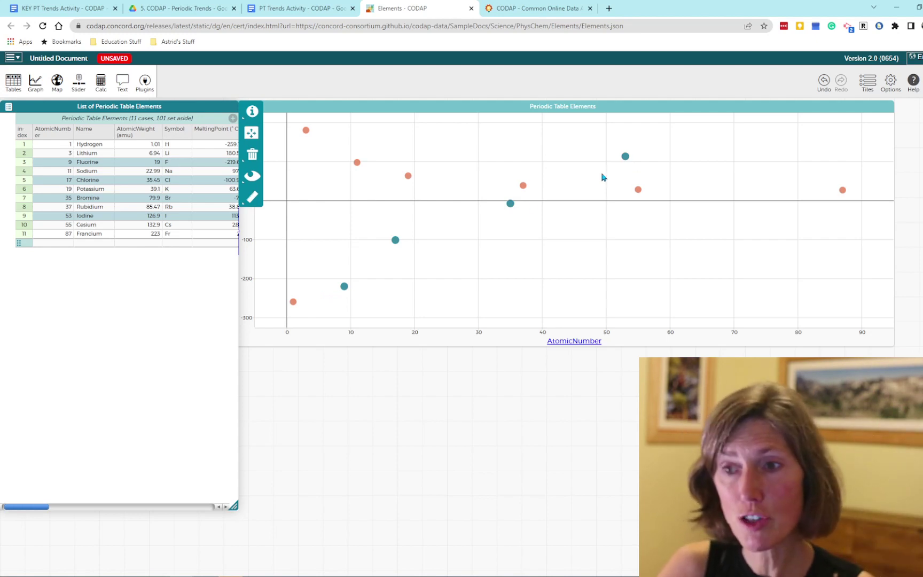
mouse_move(628, 158)
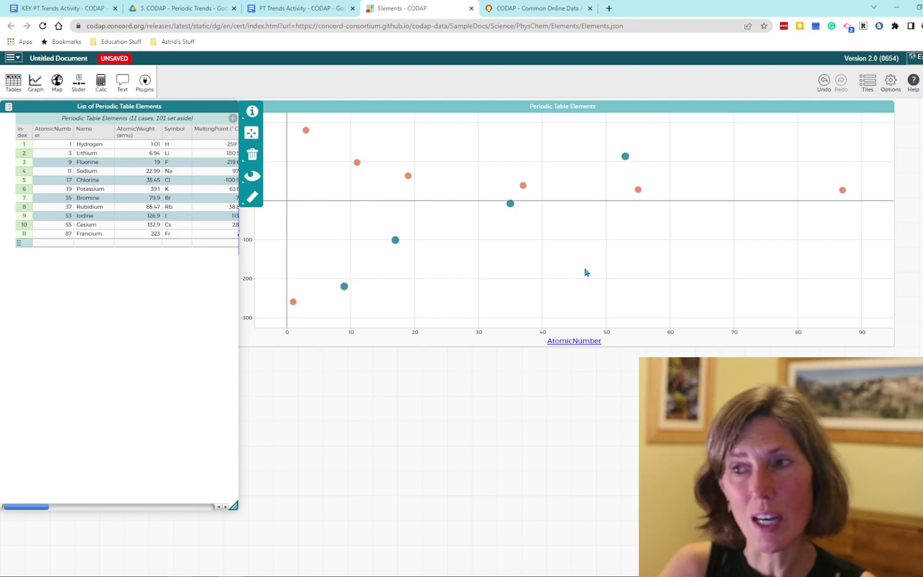
Step: Switch to the PT Trends Activity document and review the Graph 4a section through the Creating Scaled Drawings instructions
left_click(273, 9)
scroll(407, 443, "up", 7)
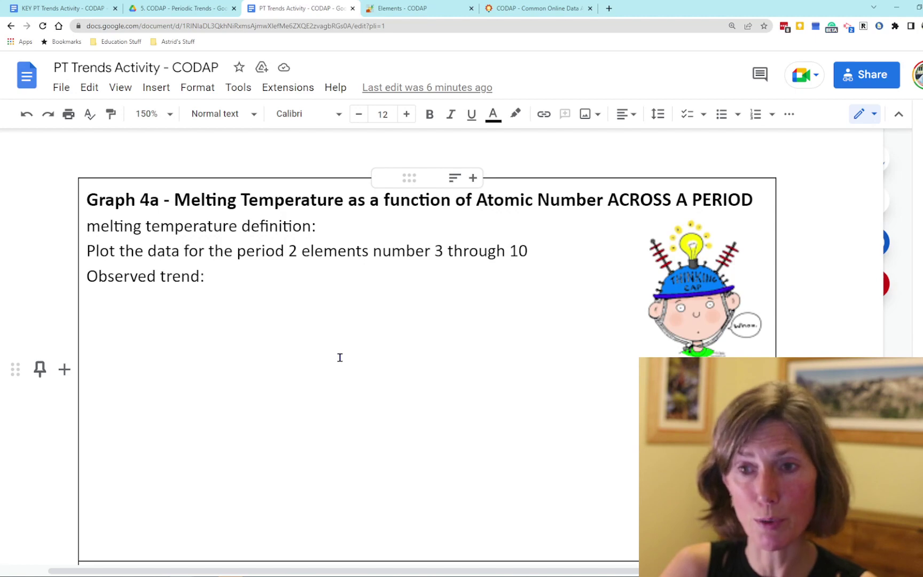
scroll(339, 357, "down", 8)
scroll(339, 358, "down", 8)
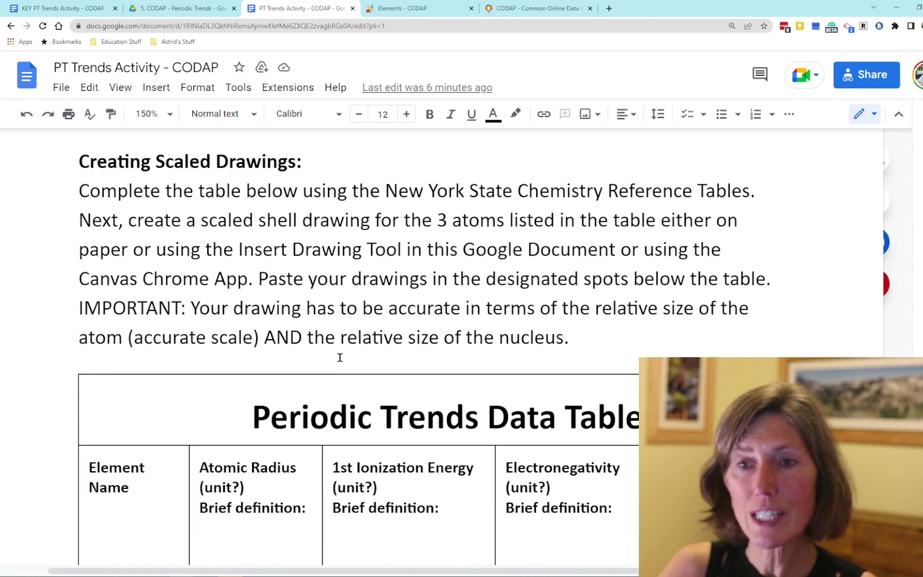
Step: Open the KEY PT Trends Activity document and examine the completed definitions, observed trends and graphs from Graph 1a onward
left_click(75, 8)
scroll(295, 293, "down", 15)
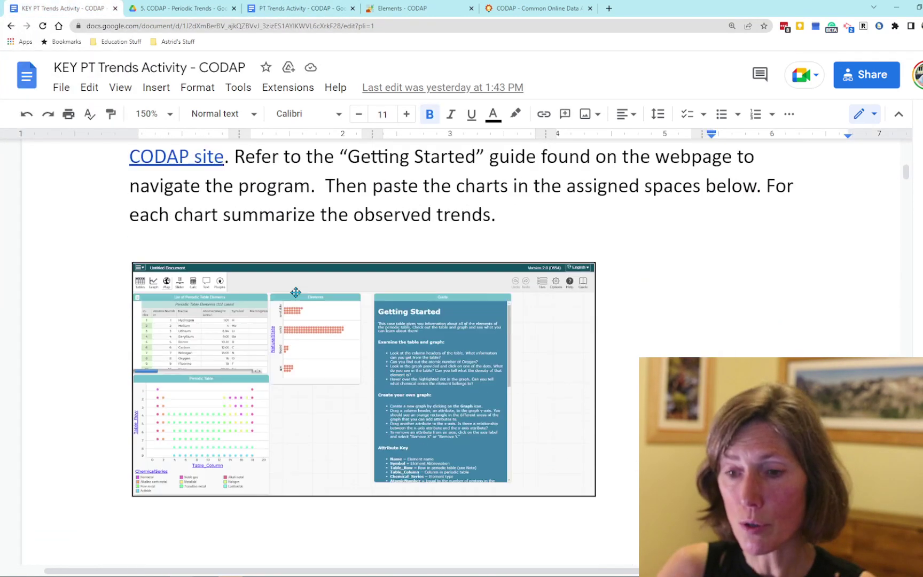
scroll(296, 293, "down", 1)
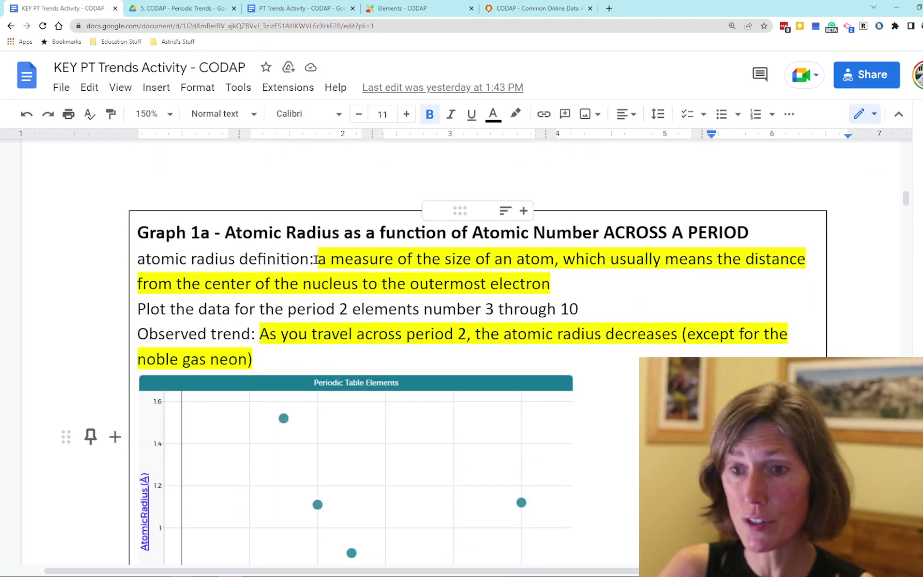
scroll(317, 328, "down", 15)
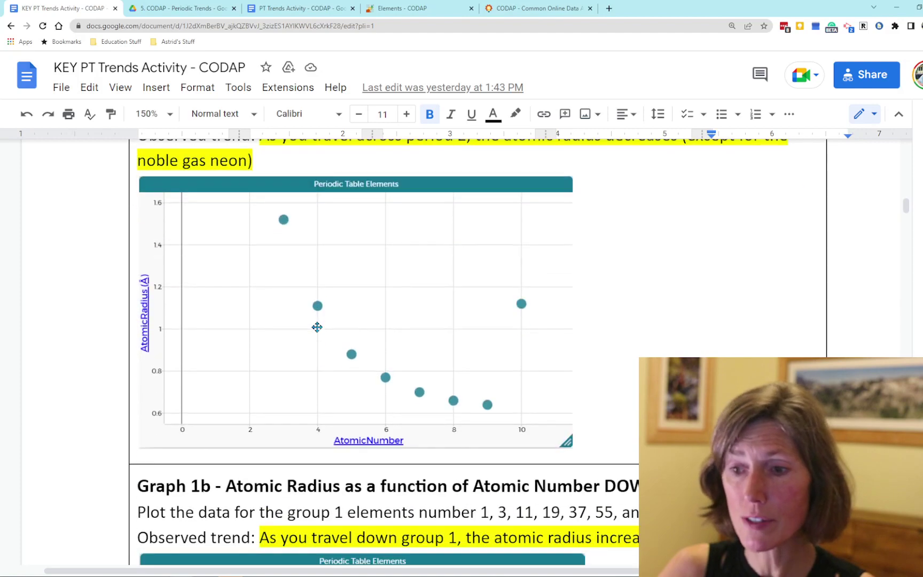
scroll(316, 327, "down", 15)
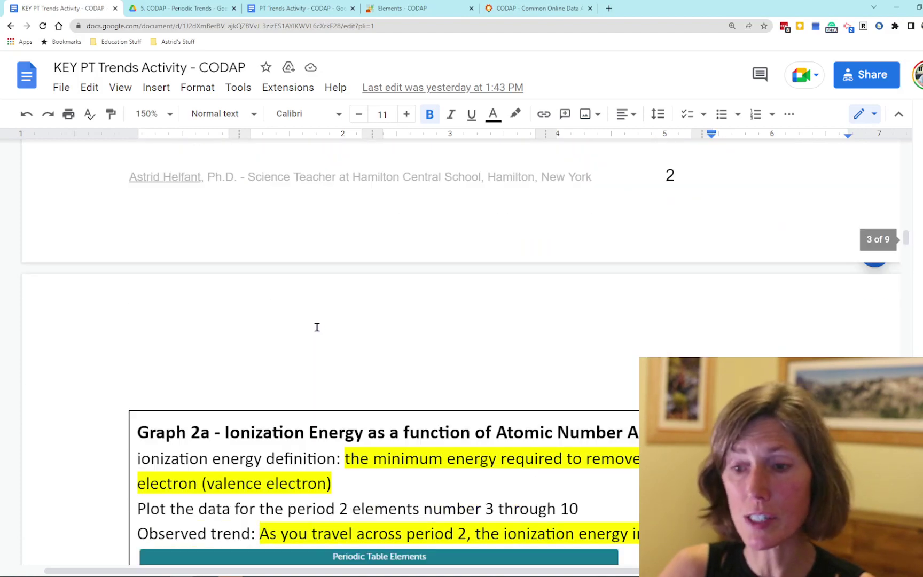
scroll(317, 327, "down", 15)
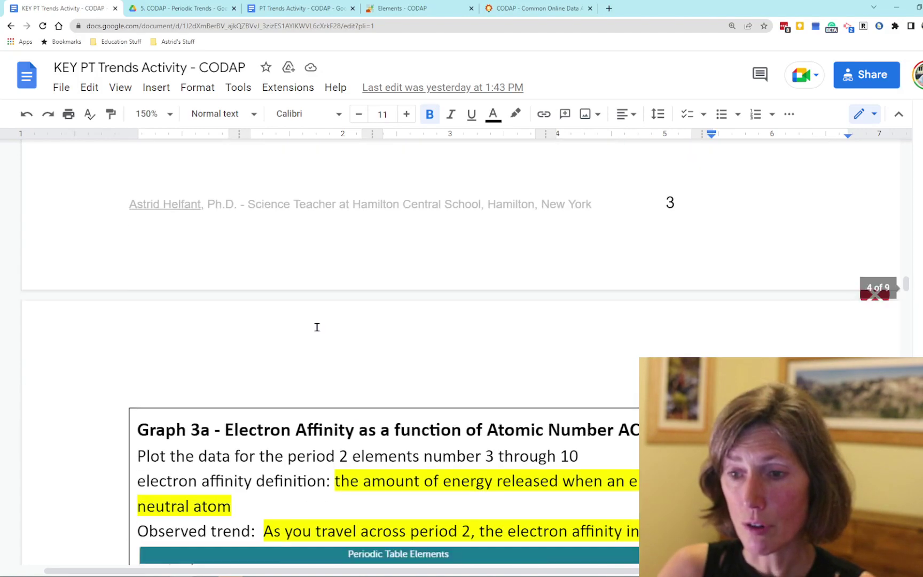
scroll(317, 328, "down", 12)
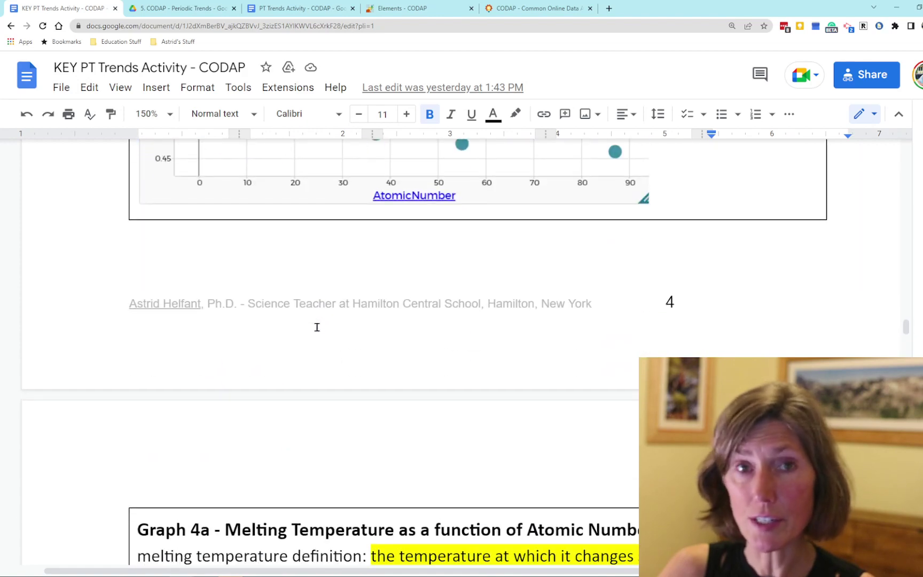
scroll(317, 327, "down", 15)
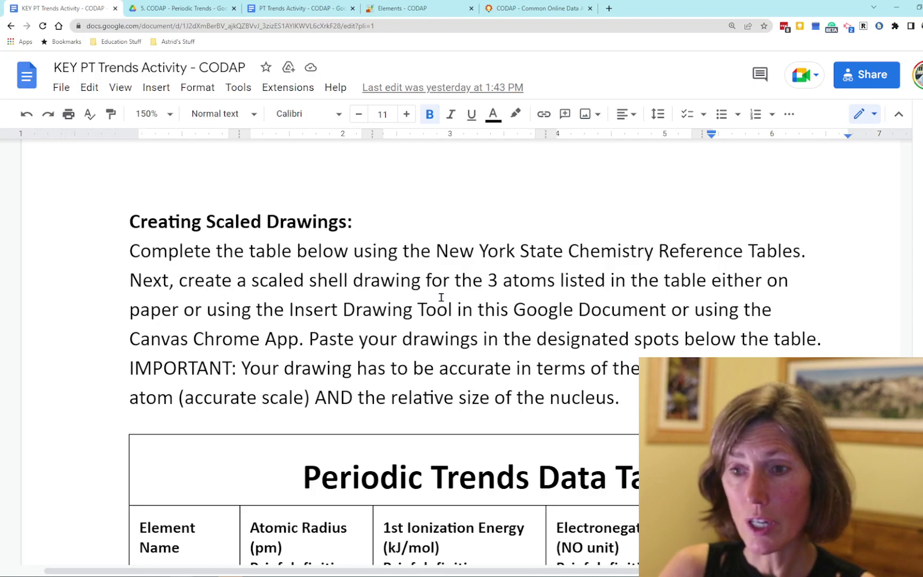
Step: Examine the key's Creating Scaled Drawings instructions, including the New York State Chemistry Reference Tables mention, and the completed Periodic Trends Data Table
scroll(441, 297, "down", 2)
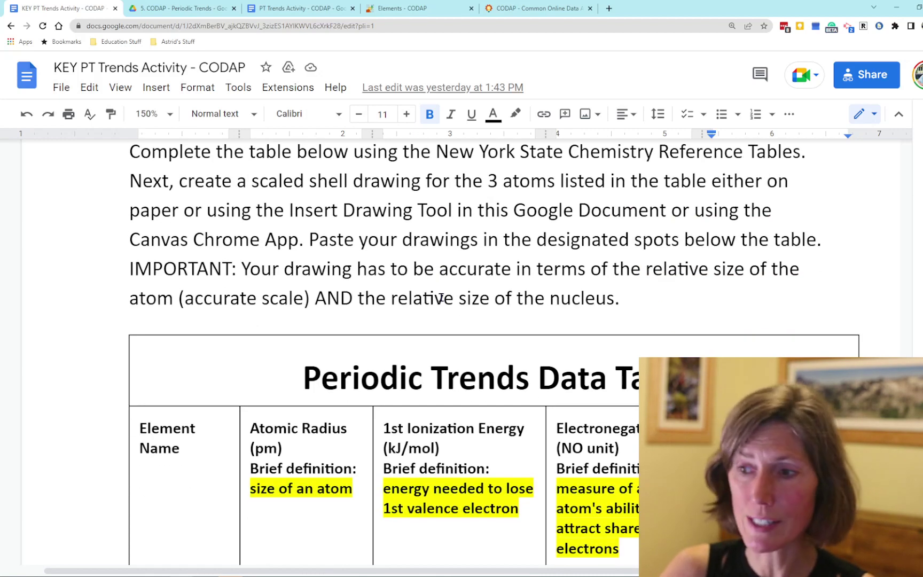
scroll(441, 297, "down", 4)
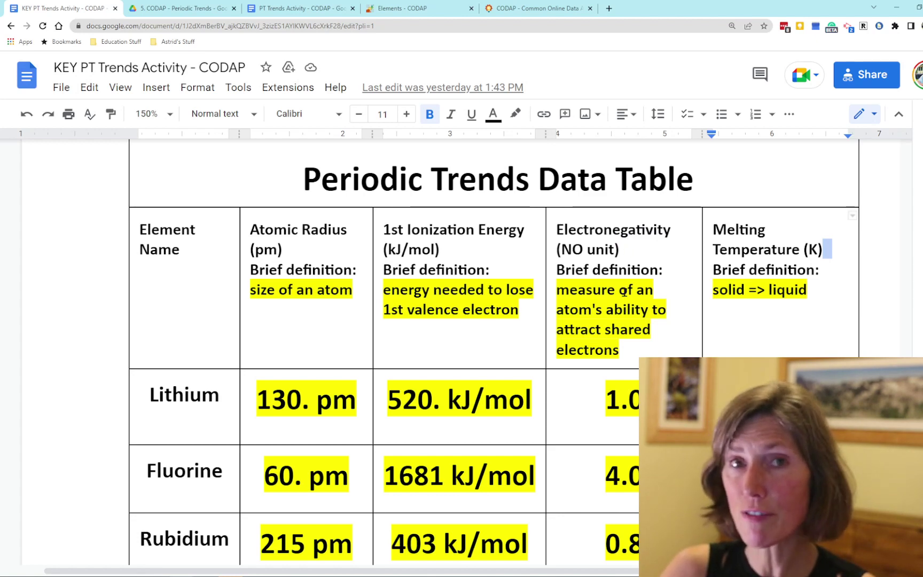
scroll(623, 292, "up", 4)
scroll(624, 292, "up", 2)
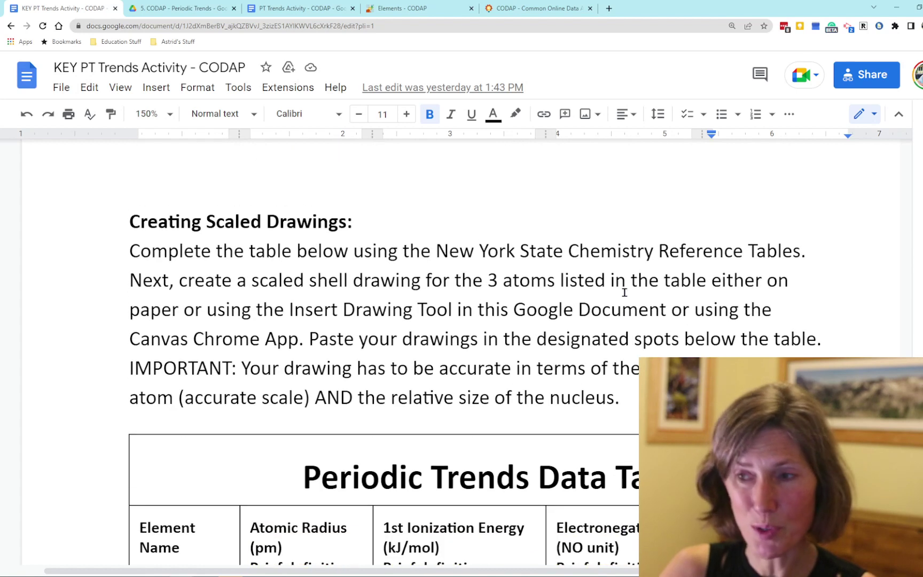
left_click_drag(436, 251, 804, 252)
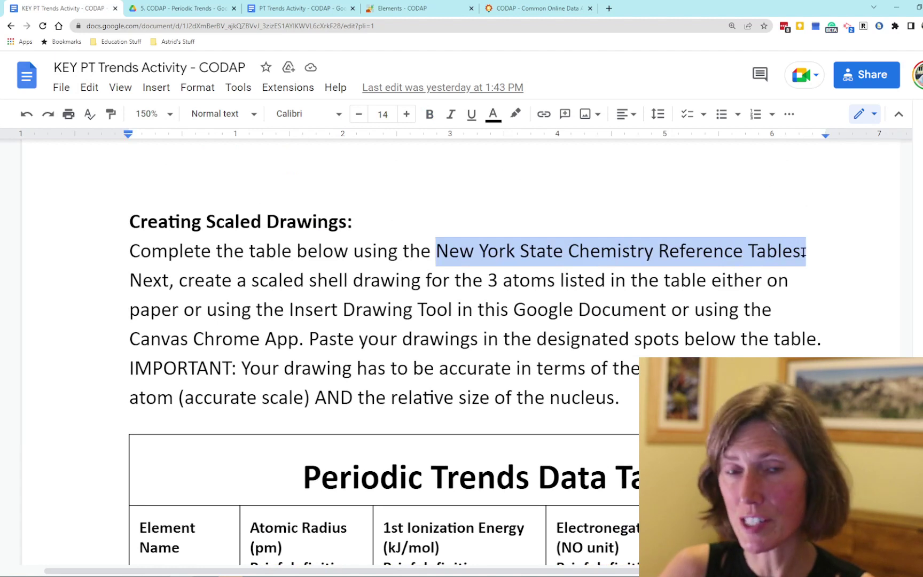
left_click(697, 285)
scroll(646, 303, "down", 4)
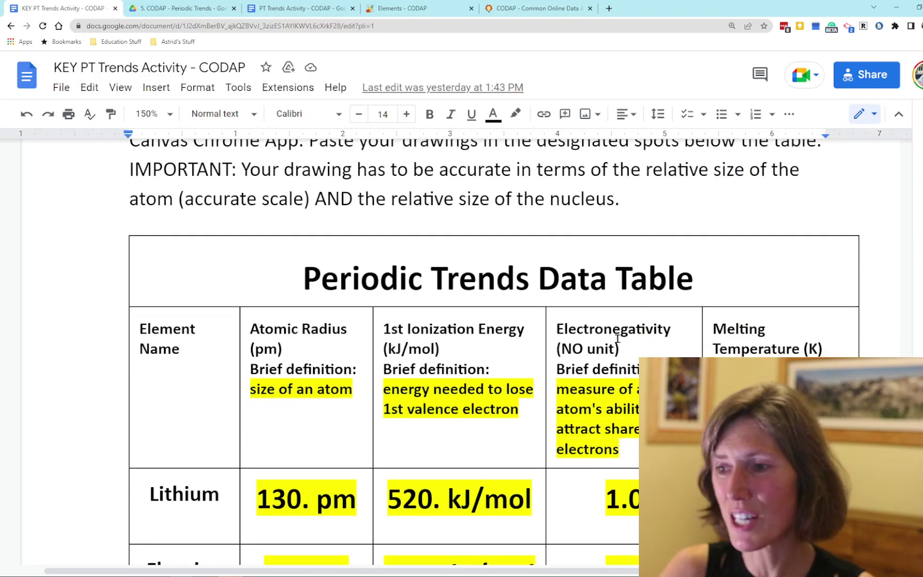
scroll(626, 328, "down", 1)
scroll(626, 328, "down", 2)
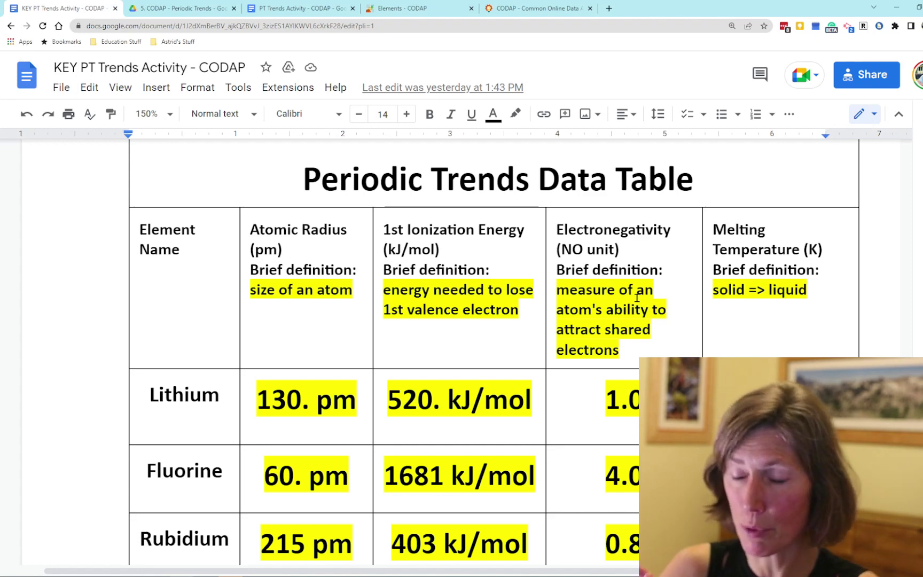
scroll(637, 297, "down", 2)
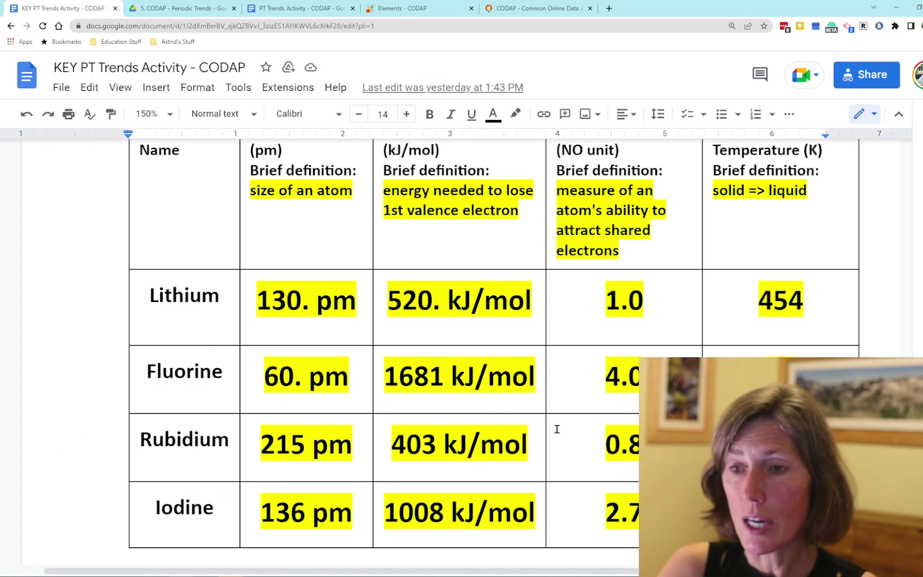
Step: Examine the key's scaled shell drawings of Li, F, Rb and I, and compare them with the activity document's blank drawing template
scroll(556, 429, "down", 15)
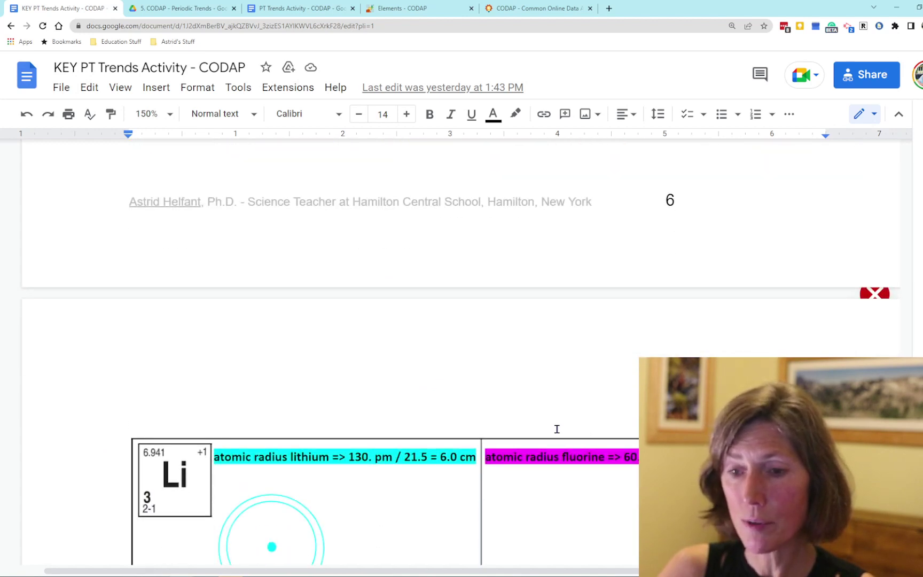
scroll(556, 429, "down", 2)
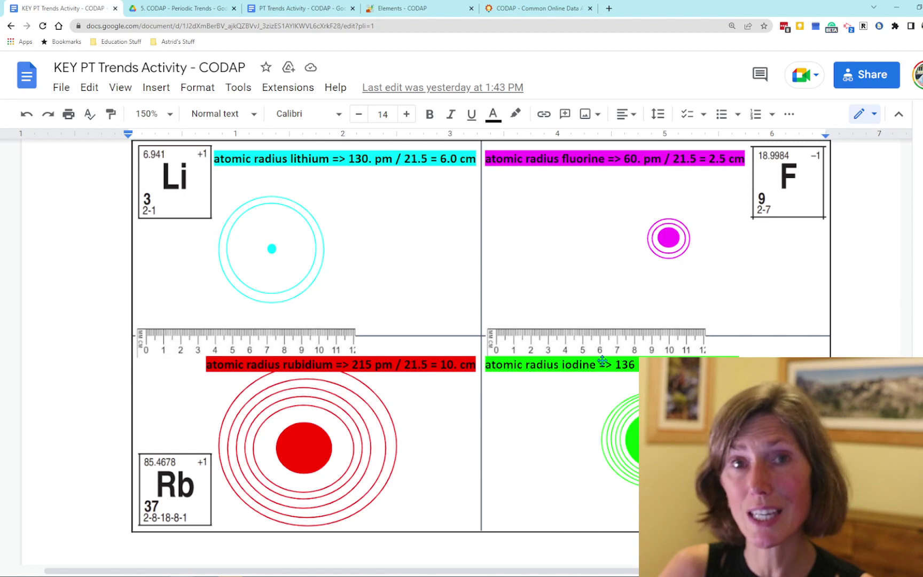
left_click(302, 9)
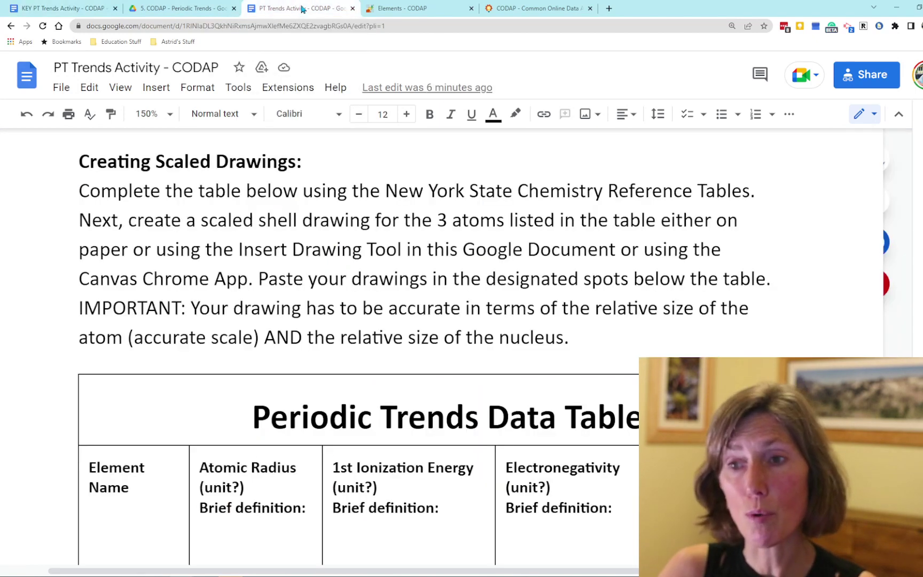
scroll(368, 292, "down", 4)
scroll(368, 292, "down", 15)
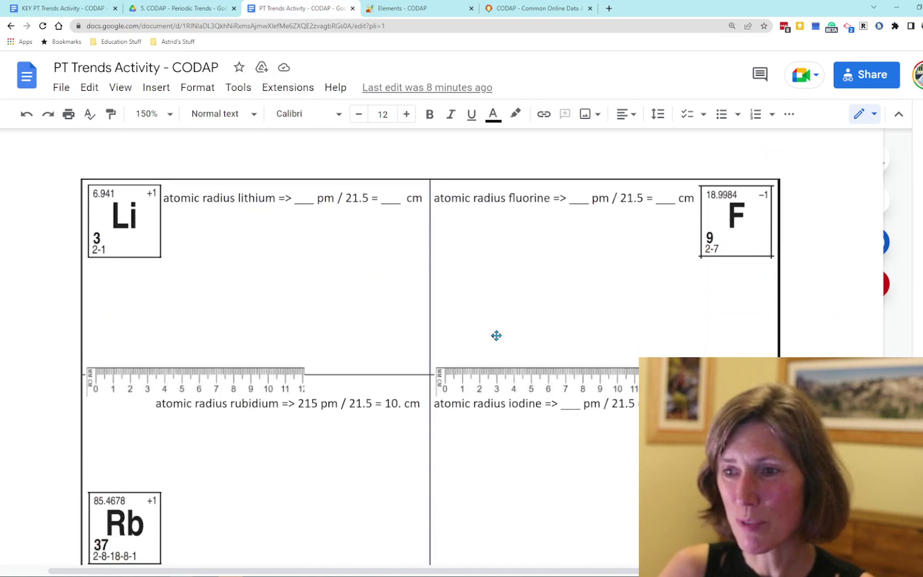
Step: Insert a new drawing in the activity document and paste the blank Li, F, Rb and I template image into it
left_click(497, 300)
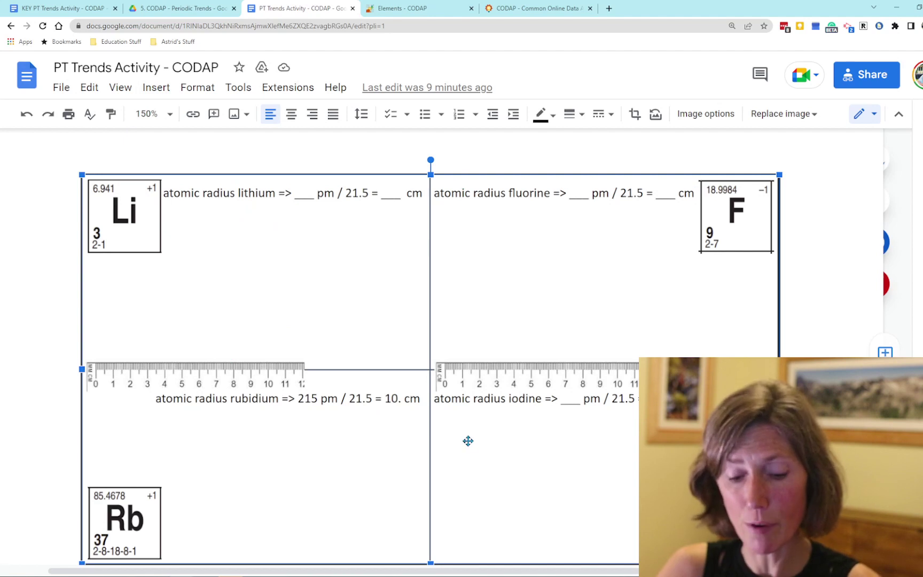
left_click(163, 91)
mouse_move(186, 160)
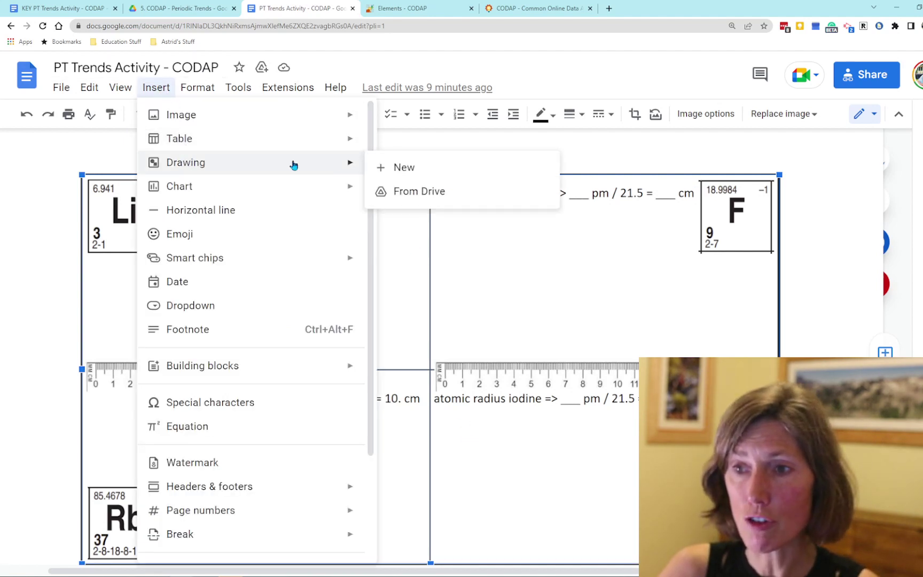
left_click(397, 169)
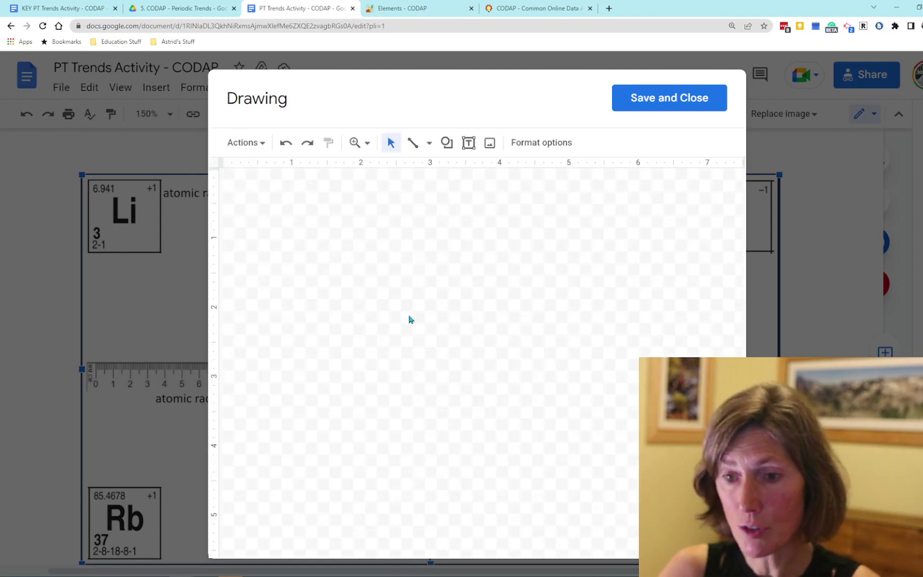
key("ctrl+v")
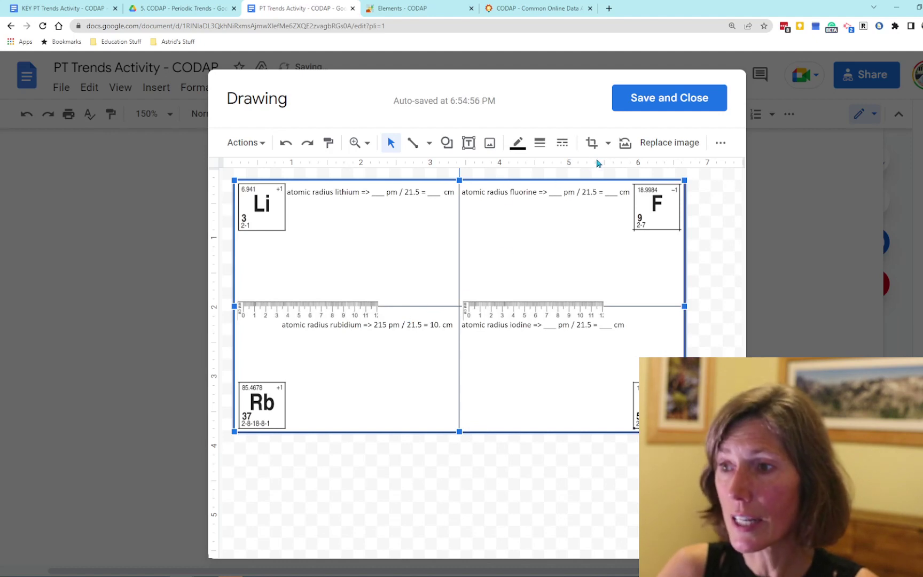
Step: Select the oval shape for drawing on the pasted atom template
left_click(449, 145)
mouse_move(482, 168)
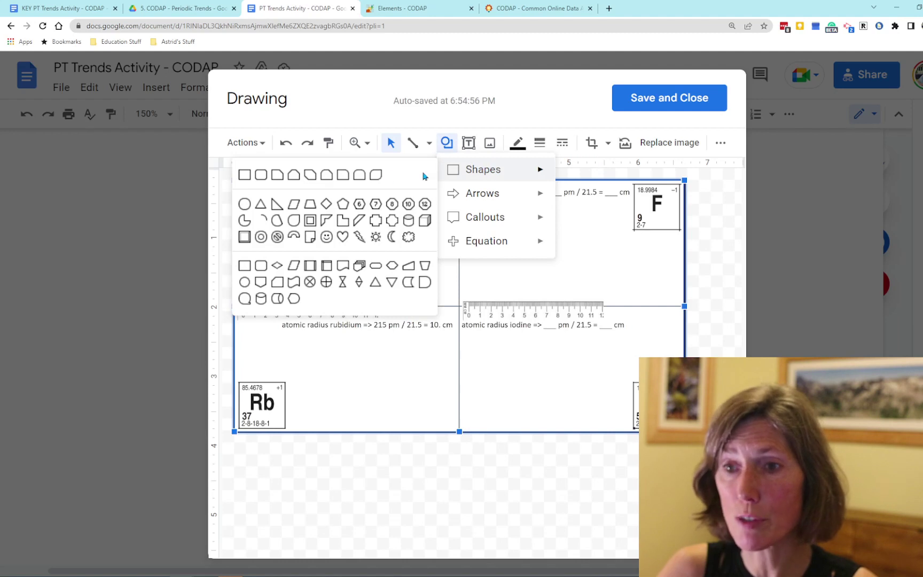
left_click(245, 207)
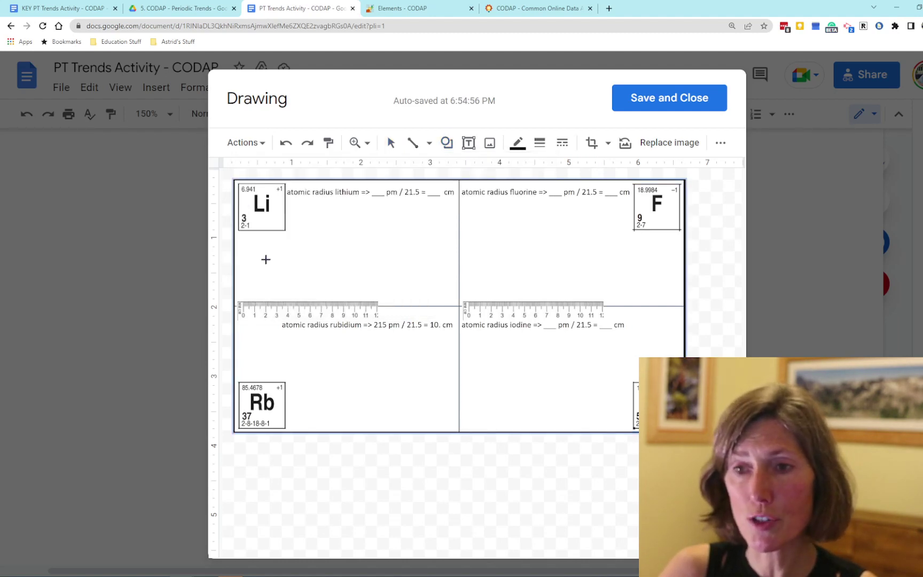